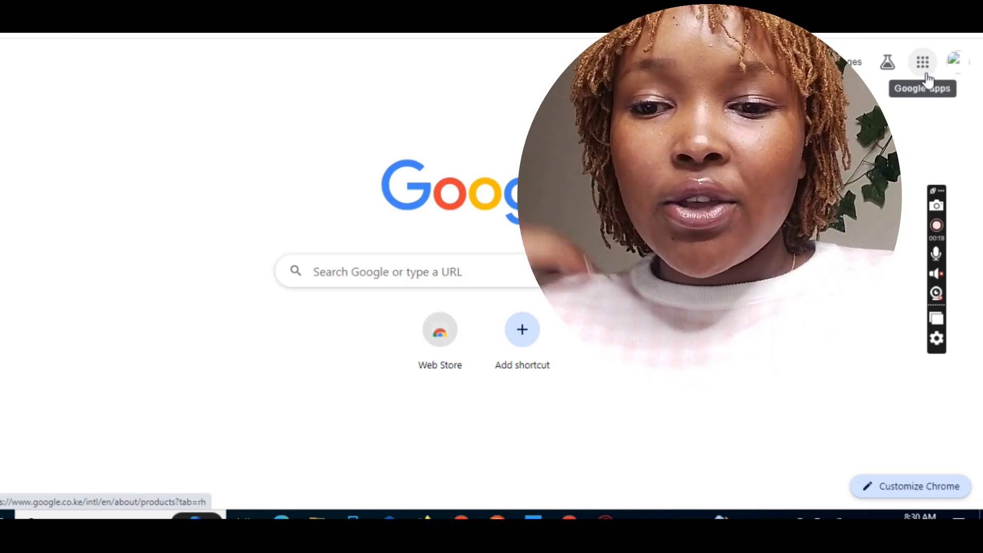
Open Google Calendar from the Google home page
{"action": "left_click", "coordinate": [927, 74]}
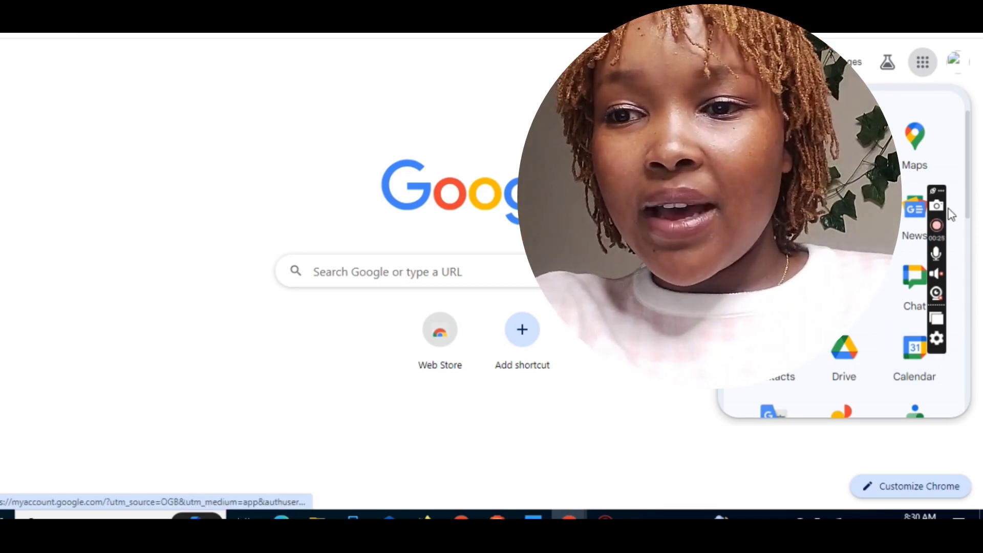
{"action": "left_click", "coordinate": [914, 353]}
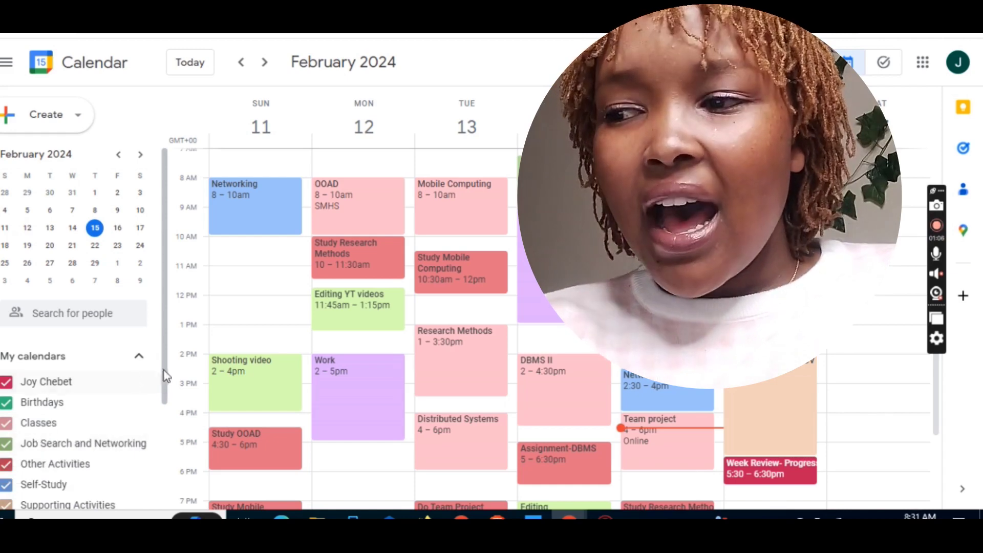
{"action": "scroll", "coordinate": [165, 374], "scroll_direction": "down", "scroll_amount": 1}
{"action": "left_click_drag", "start_coordinate": [165, 374], "coordinate": [160, 334]}
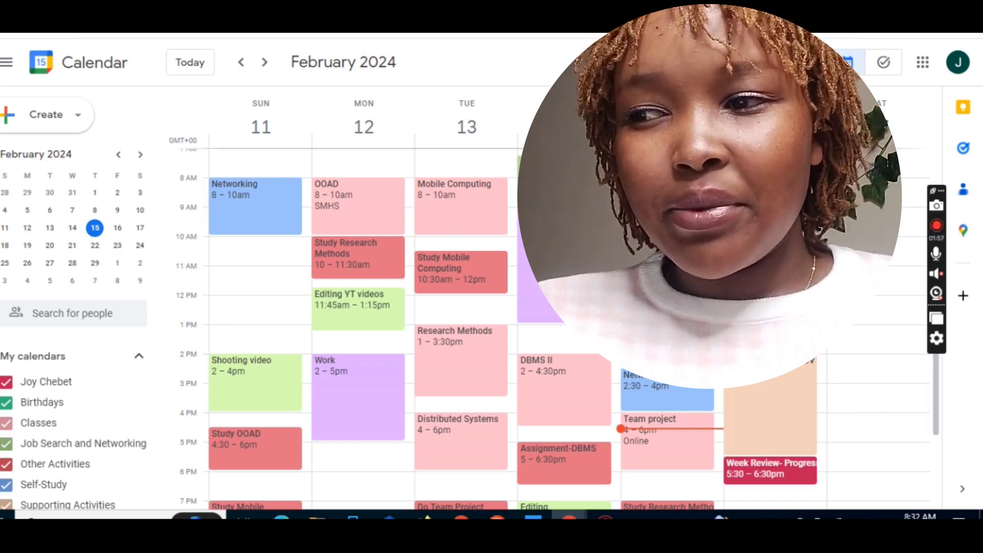
{"action": "left_click", "coordinate": [874, 202]}
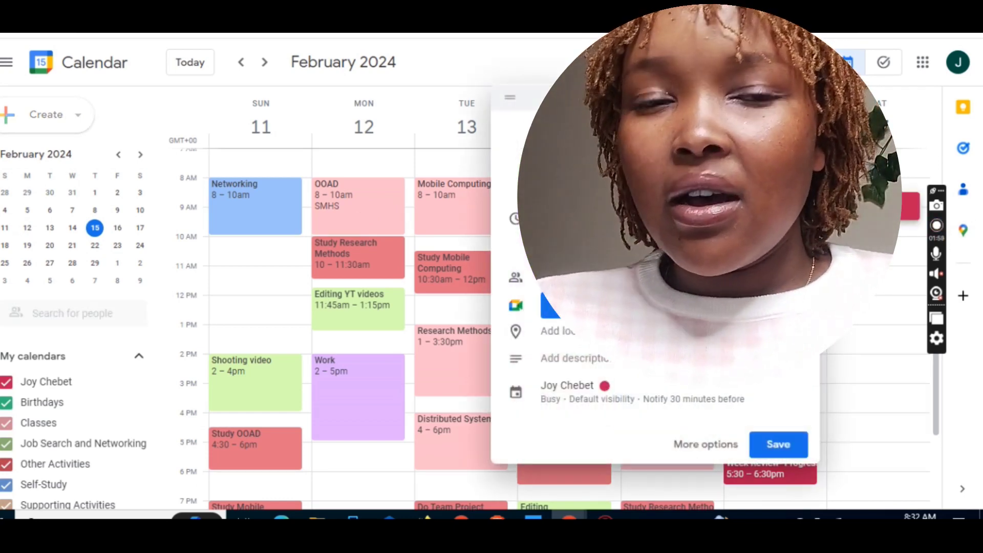
{"action": "left_click", "coordinate": [802, 97]}
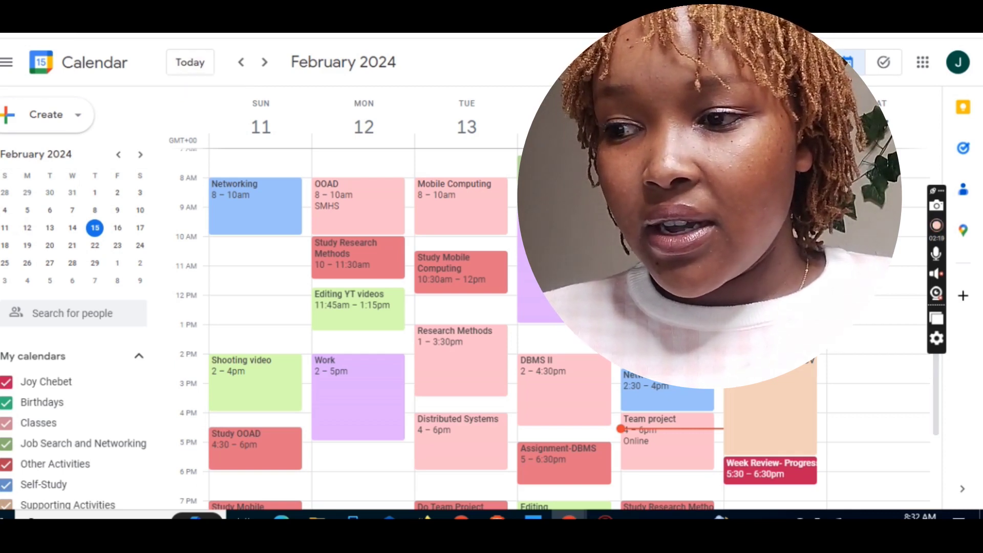
Create a new calendar named Subscribers in the calendar settings
{"action": "left_click", "coordinate": [737, 92]}
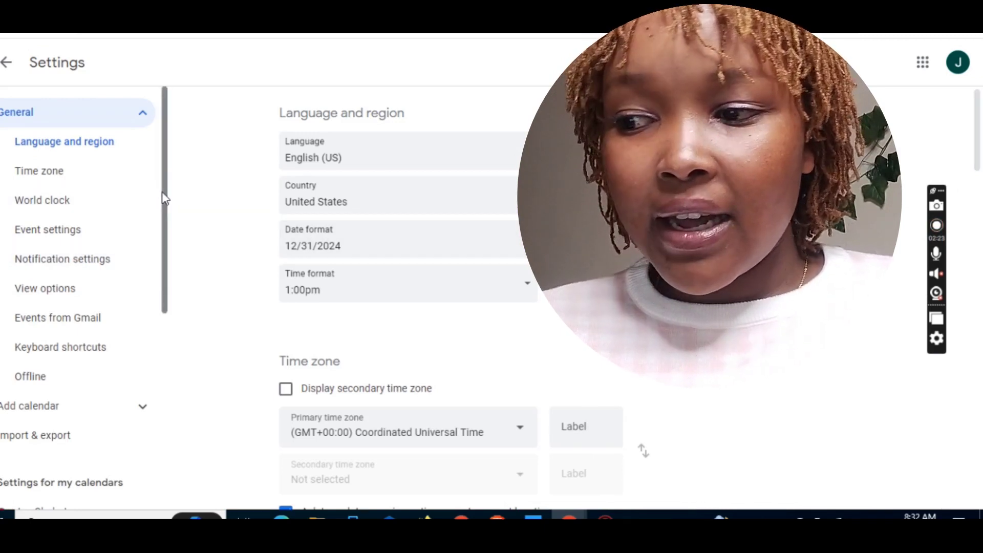
{"action": "scroll", "coordinate": [163, 200], "scroll_direction": "down", "scroll_amount": 2}
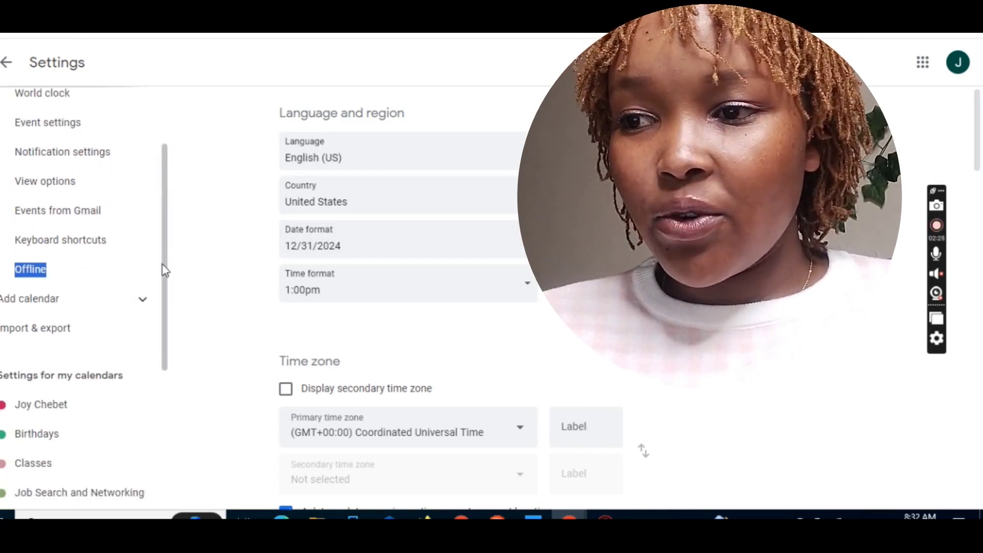
{"action": "left_click", "coordinate": [143, 302]}
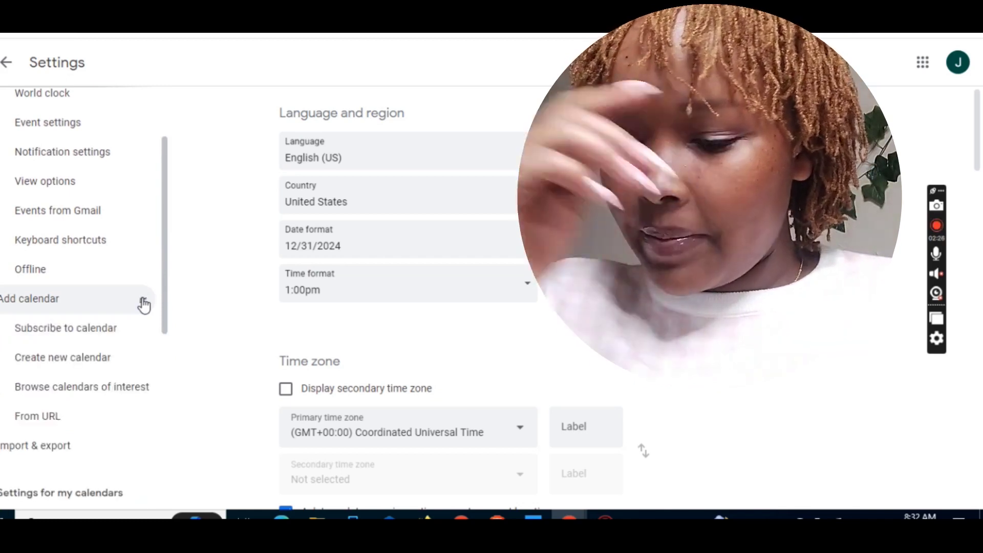
{"action": "left_click", "coordinate": [86, 357]}
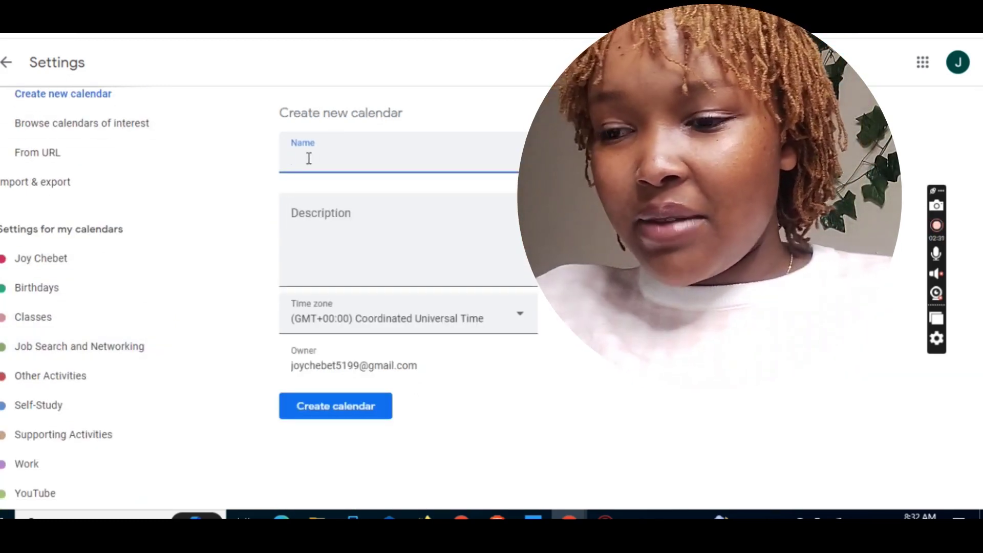
{"action": "type", "text": "Subscribers"}
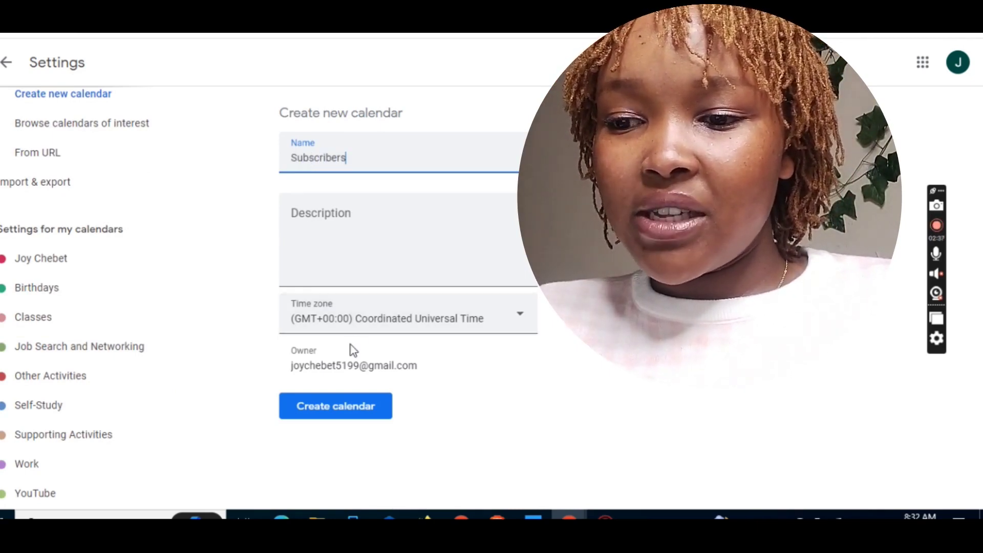
{"action": "left_click", "coordinate": [337, 406]}
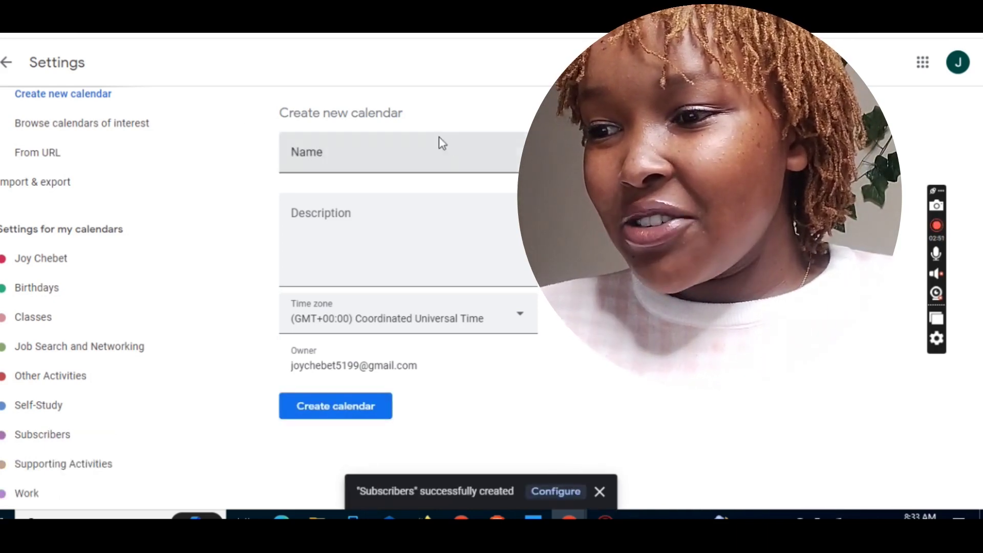
Return to the calendar view and open the custom color chooser for the Subscribers calendar
{"action": "left_click", "coordinate": [10, 64]}
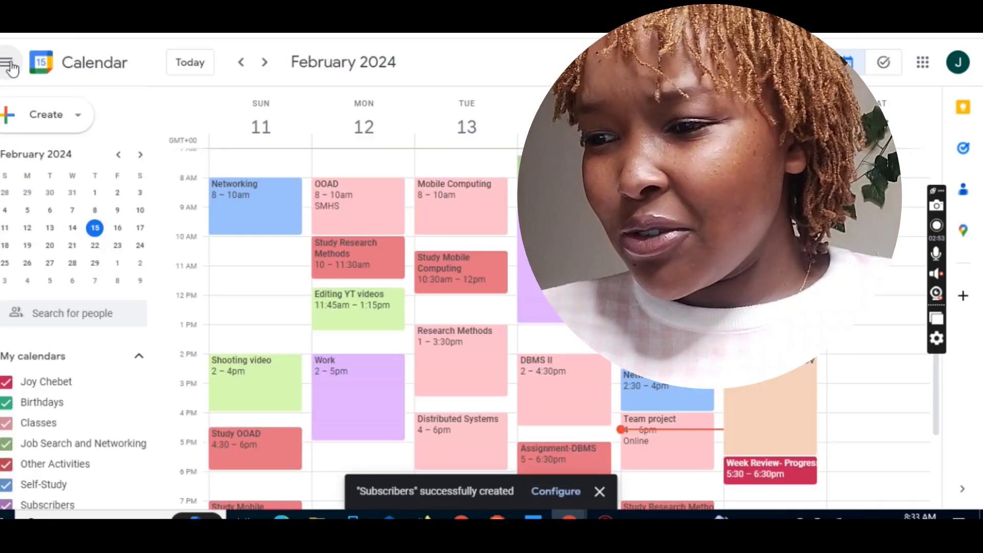
{"action": "left_click_drag", "start_coordinate": [164, 279], "coordinate": [169, 399]}
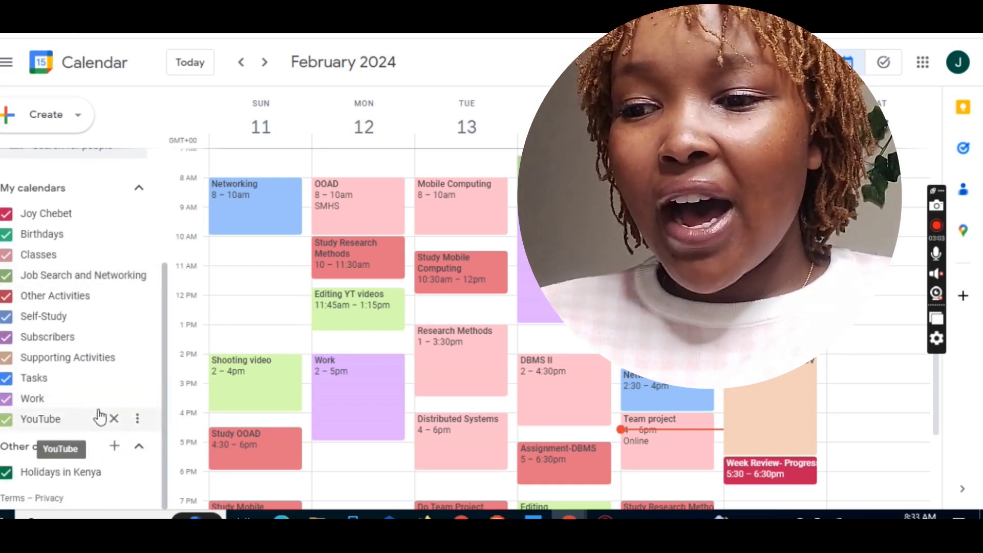
{"action": "left_click", "coordinate": [136, 337]}
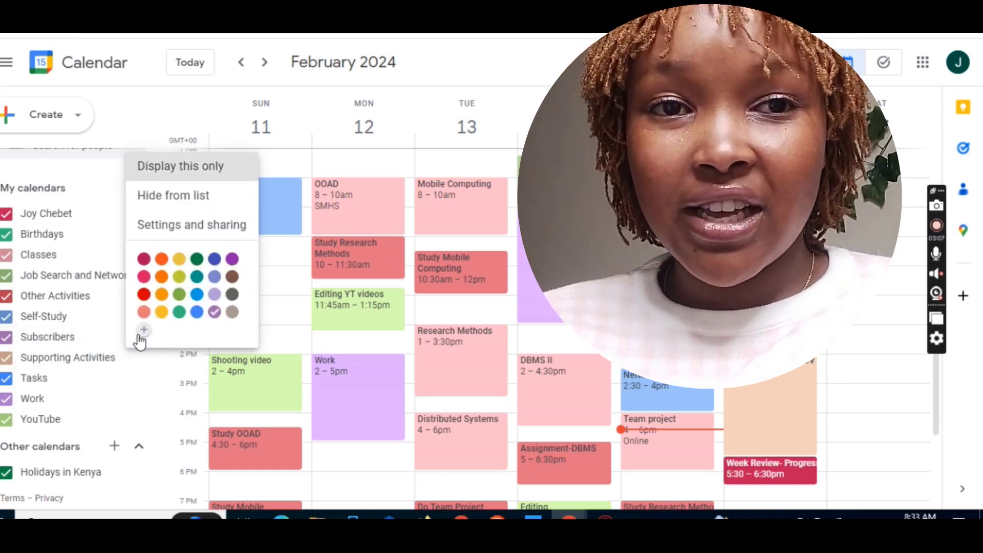
{"action": "left_click", "coordinate": [144, 329]}
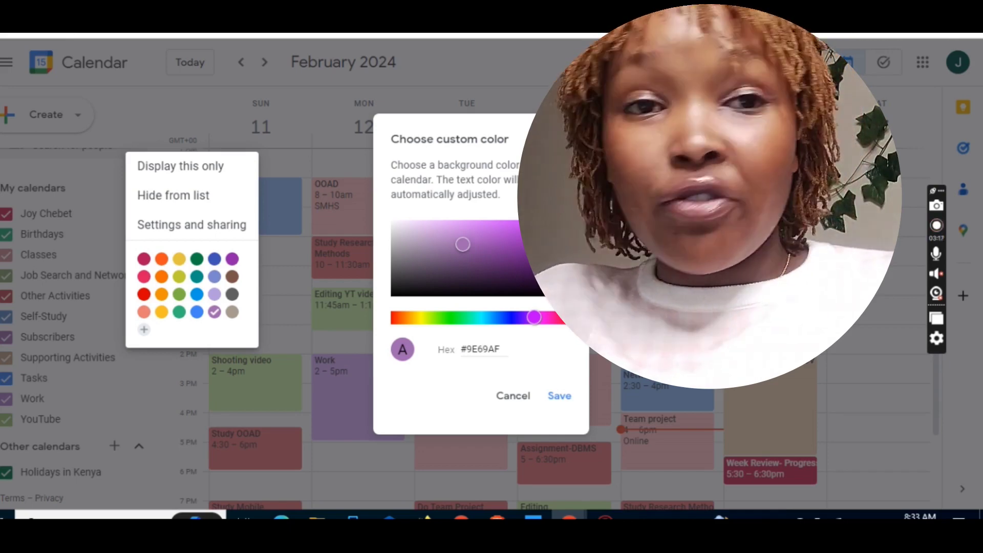
Search Google for "colour blue hex codes" in a new browser tab
{"action": "key", "text": "ctrl+t"}
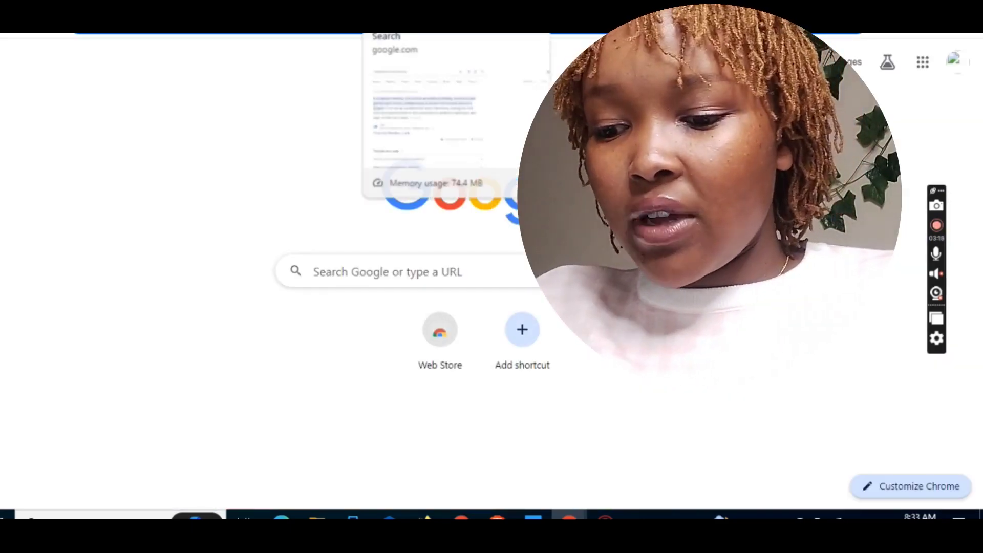
{"action": "left_click", "coordinate": [333, 266]}
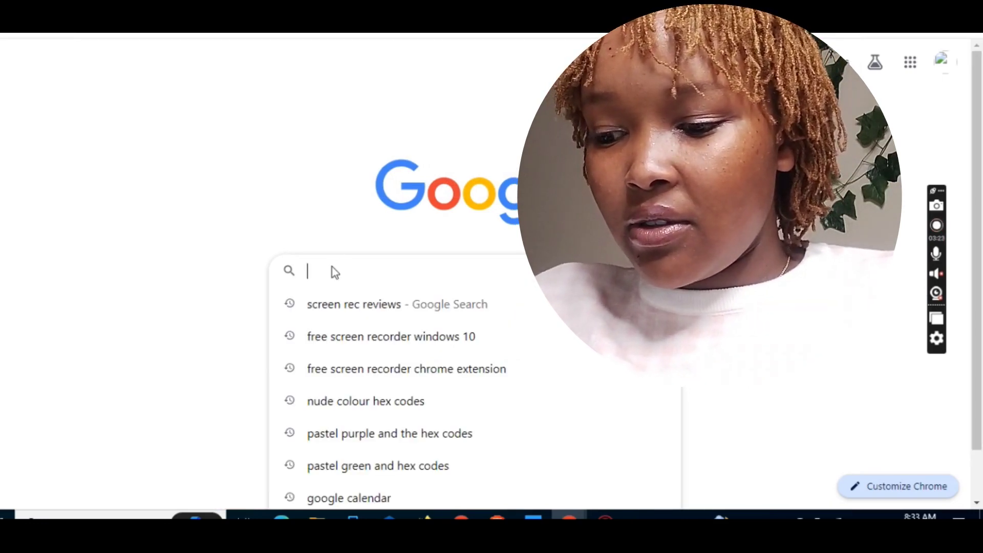
{"action": "type", "text": "colour b"}
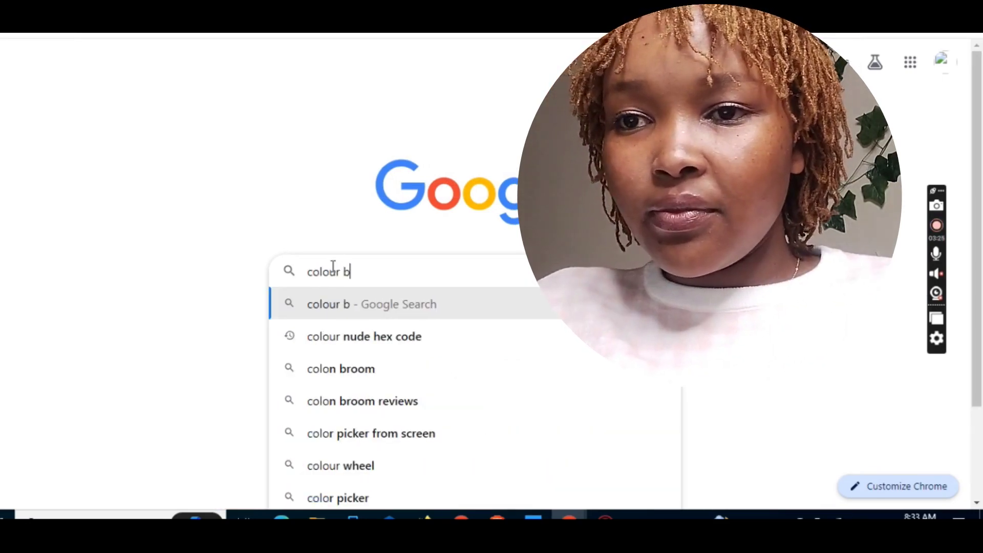
{"action": "type", "text": "lue he"}
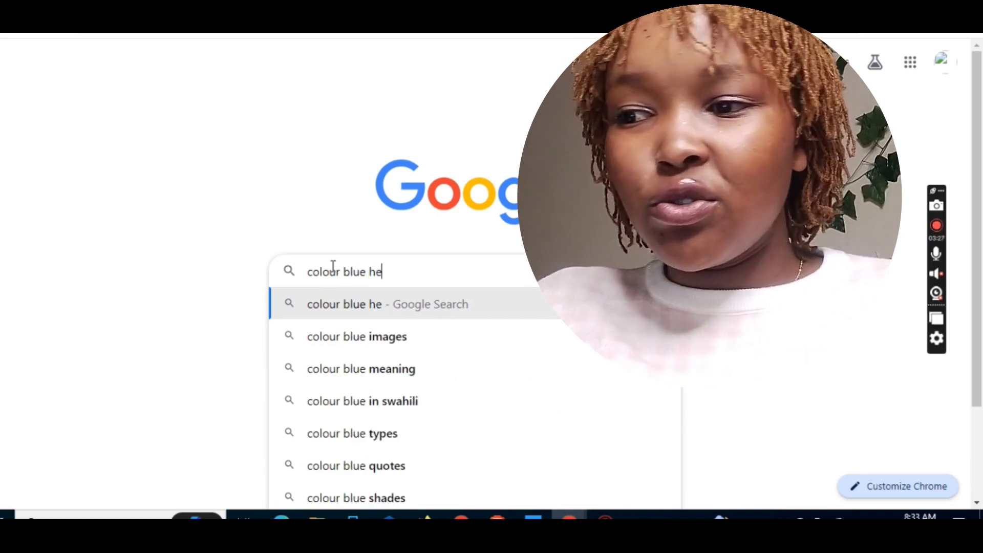
{"action": "type", "text": "x codes"}
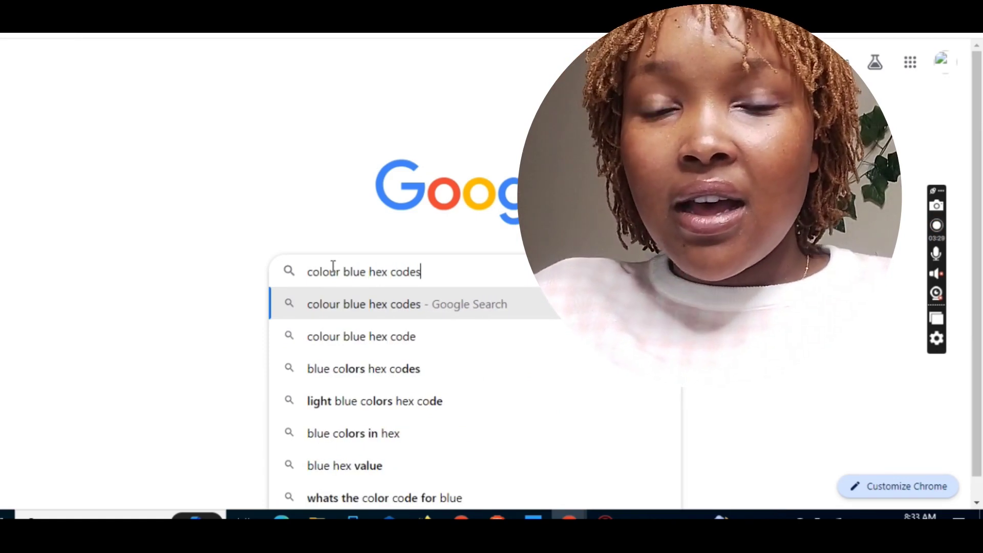
{"action": "key", "text": "Return"}
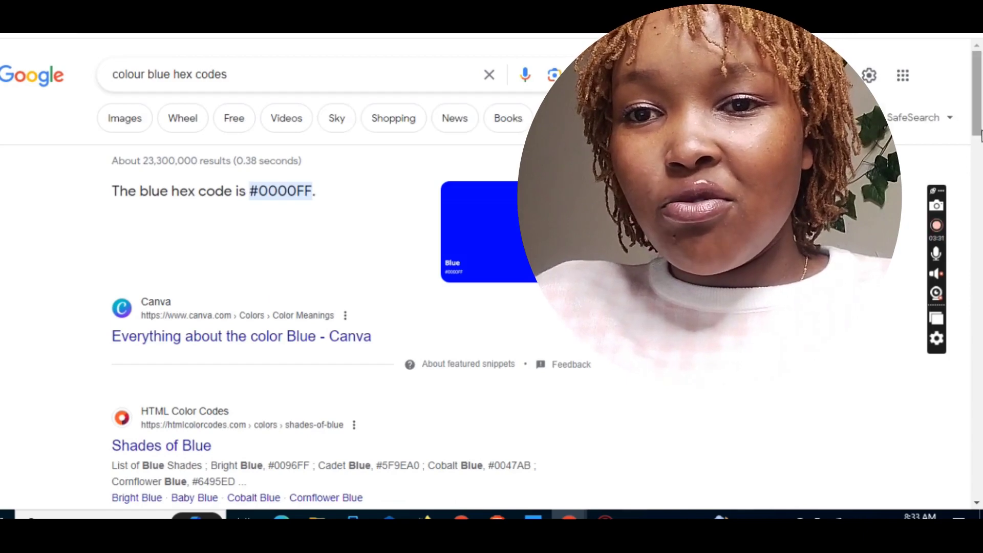
Find the Jade entry on the HTML Color Codes page Shades of Blue and copy its hex code #00A36C
{"action": "scroll", "coordinate": [307, 307], "scroll_direction": "down", "scroll_amount": 3}
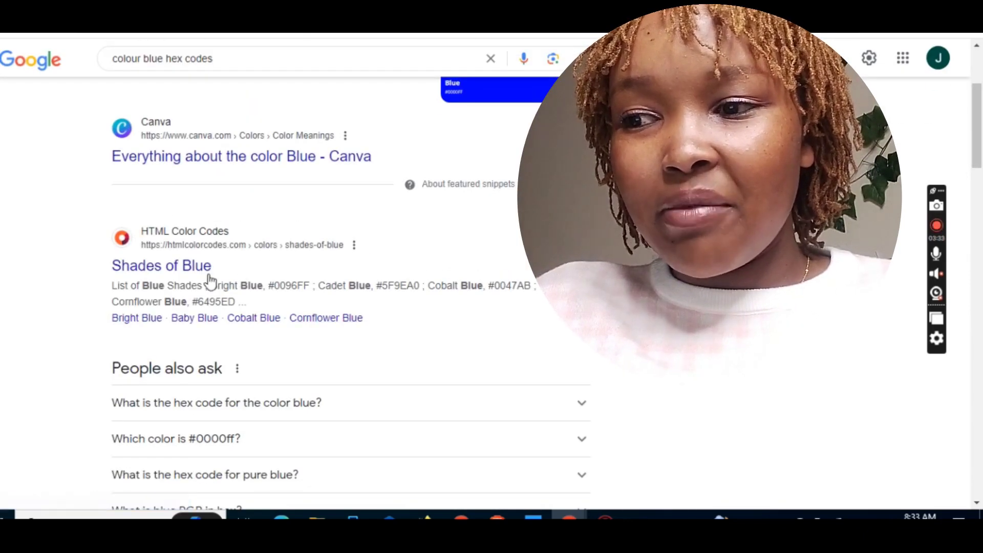
{"action": "left_click", "coordinate": [180, 267]}
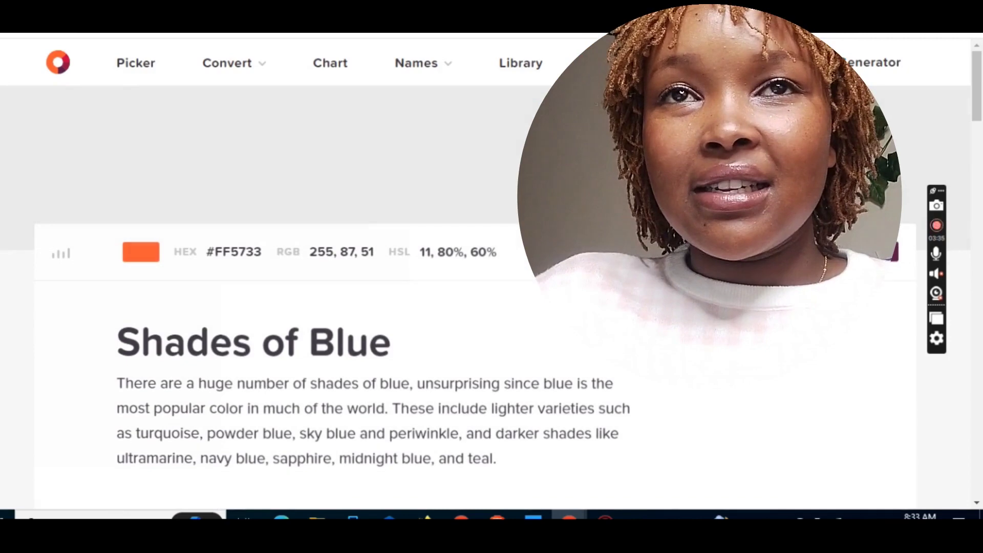
{"action": "left_click_drag", "start_coordinate": [977, 90], "coordinate": [981, 161]}
{"action": "left_click_drag", "start_coordinate": [981, 164], "coordinate": [981, 169]}
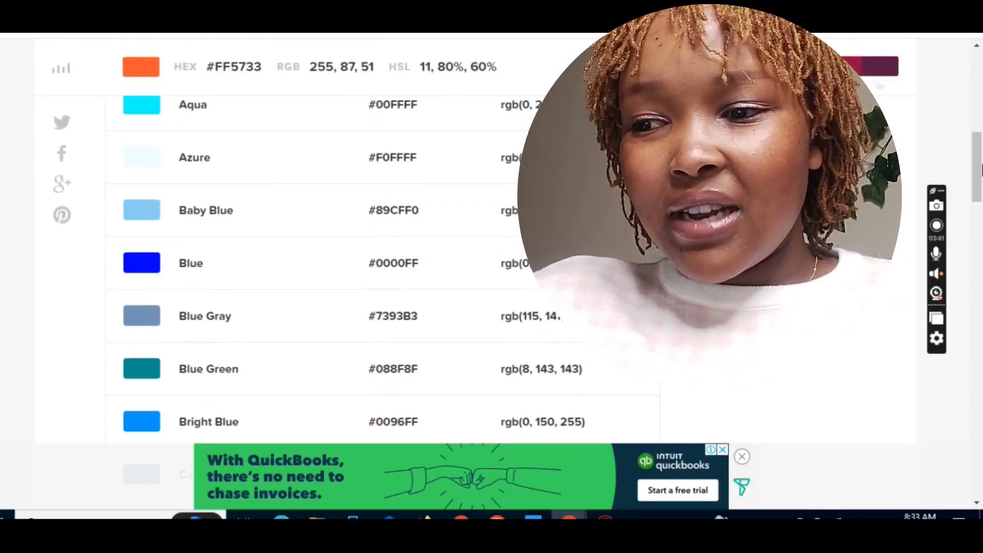
{"action": "left_click_drag", "start_coordinate": [982, 170], "coordinate": [979, 264]}
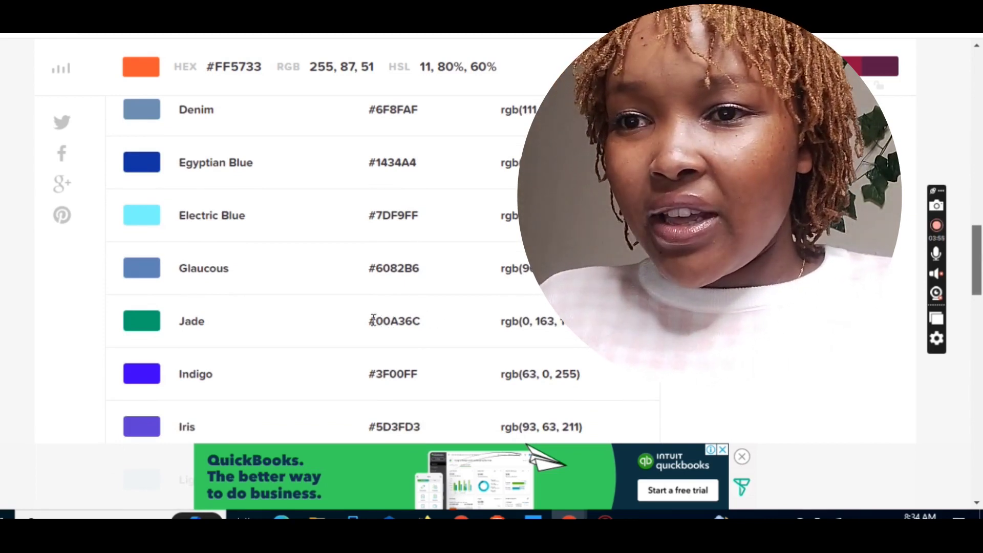
{"action": "left_click_drag", "start_coordinate": [370, 320], "coordinate": [423, 325]}
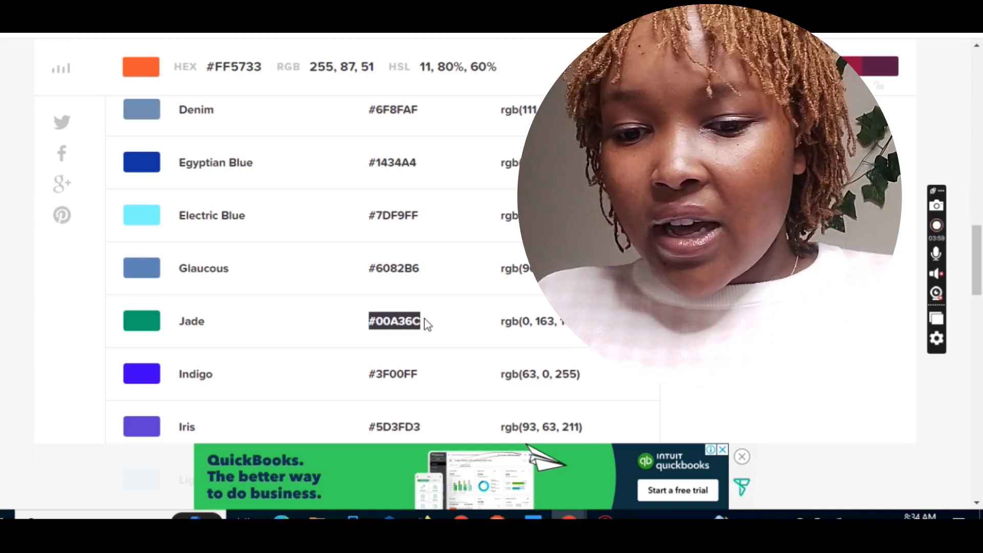
Switch back to Google Calendar and try to set the Subscribers calendar's custom color to hex #00A36C
{"action": "key", "text": "alt+Tab"}
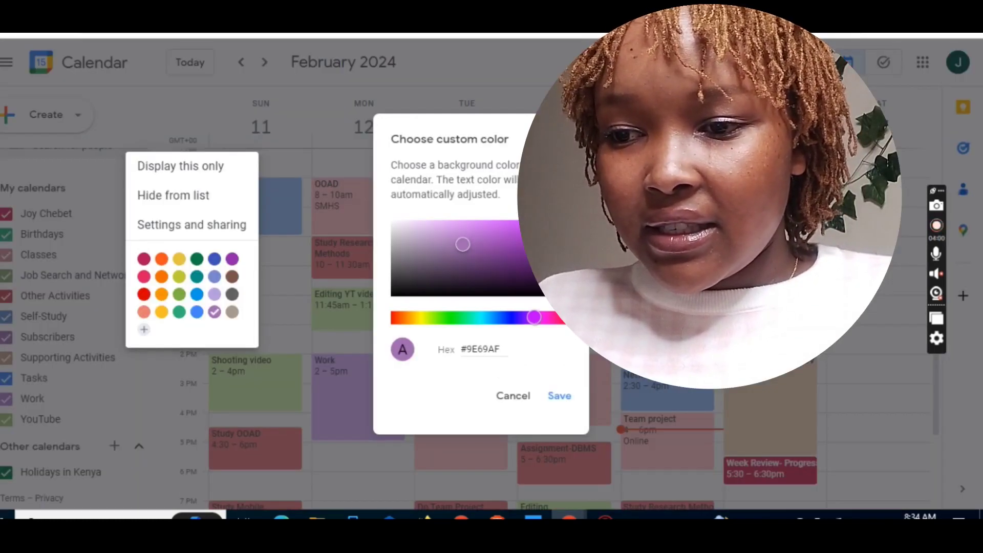
{"action": "left_click_drag", "start_coordinate": [467, 350], "coordinate": [499, 349]}
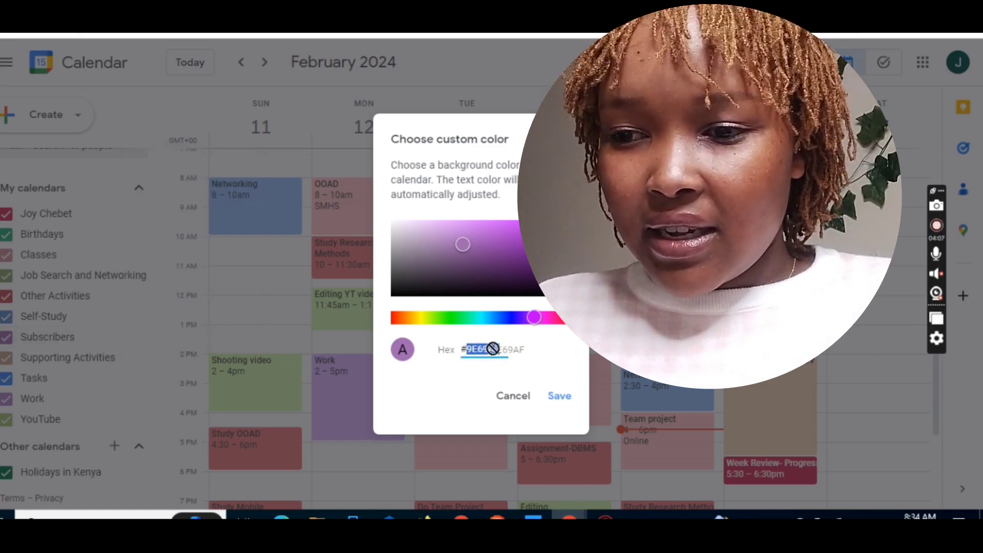
{"action": "key", "text": "BackSpace"}
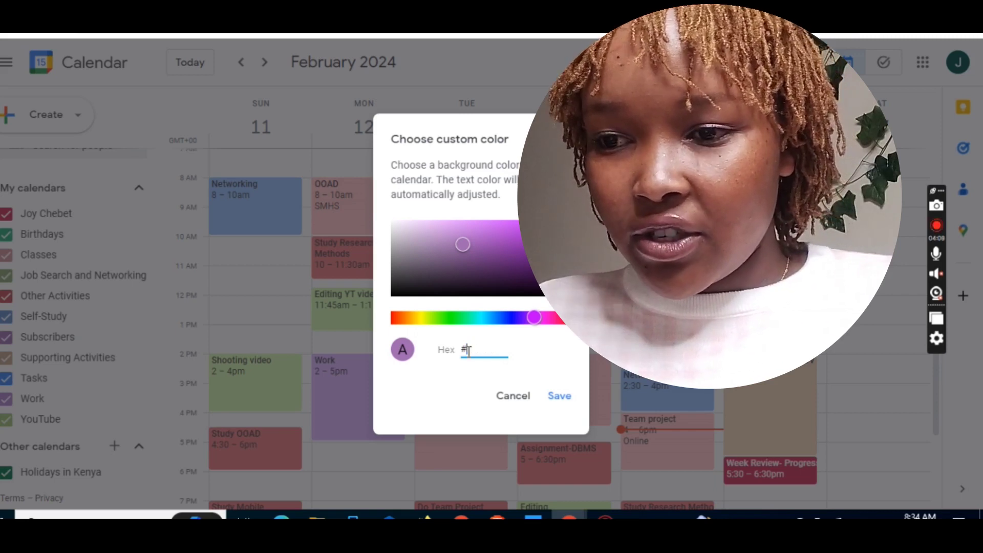
{"action": "type", "text": "700A36"}
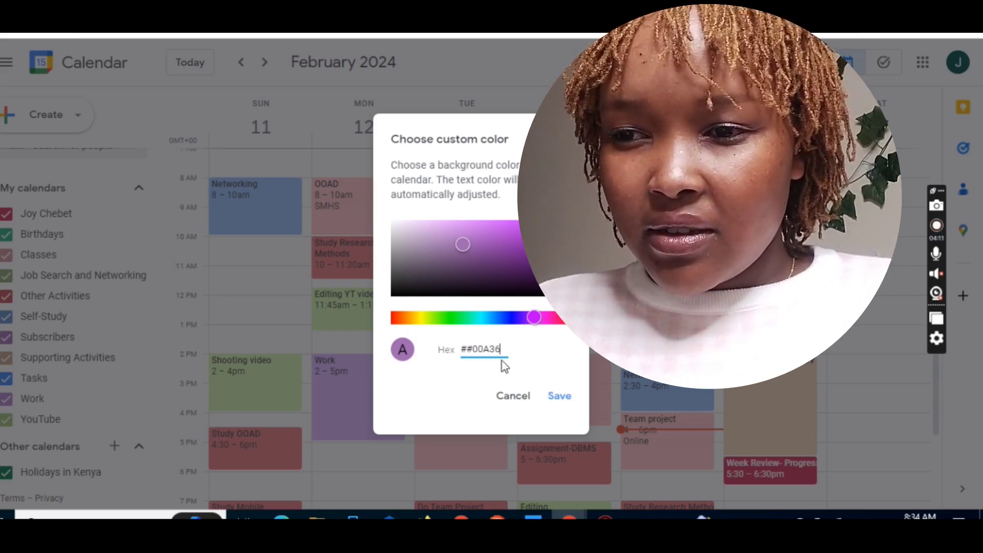
{"action": "left_click", "coordinate": [474, 348]}
{"action": "key", "text": "BackSpace"}
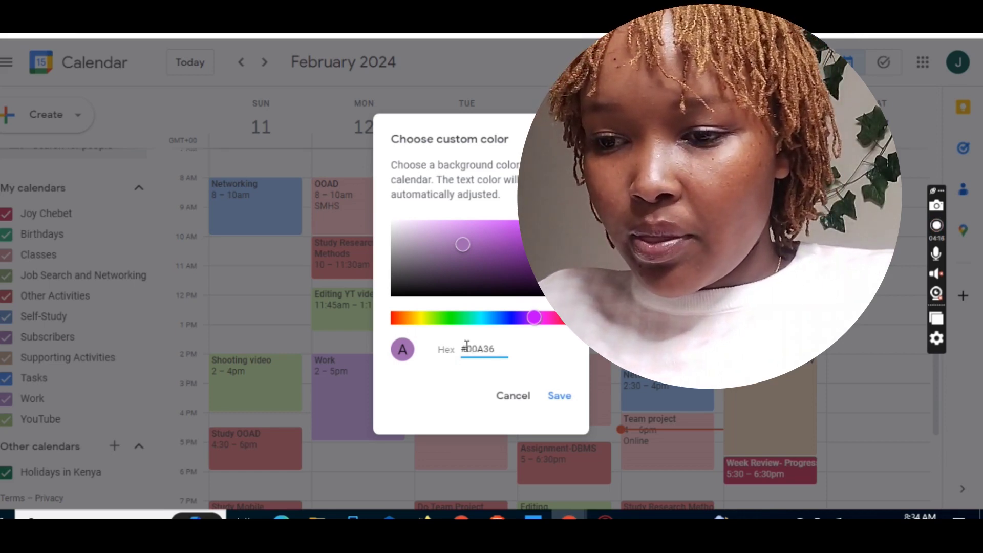
{"action": "key", "text": "BackSpace"}
{"action": "key", "text": "Delete"}
{"action": "key", "text": "Delete"}
{"action": "key", "text": "Delete"}
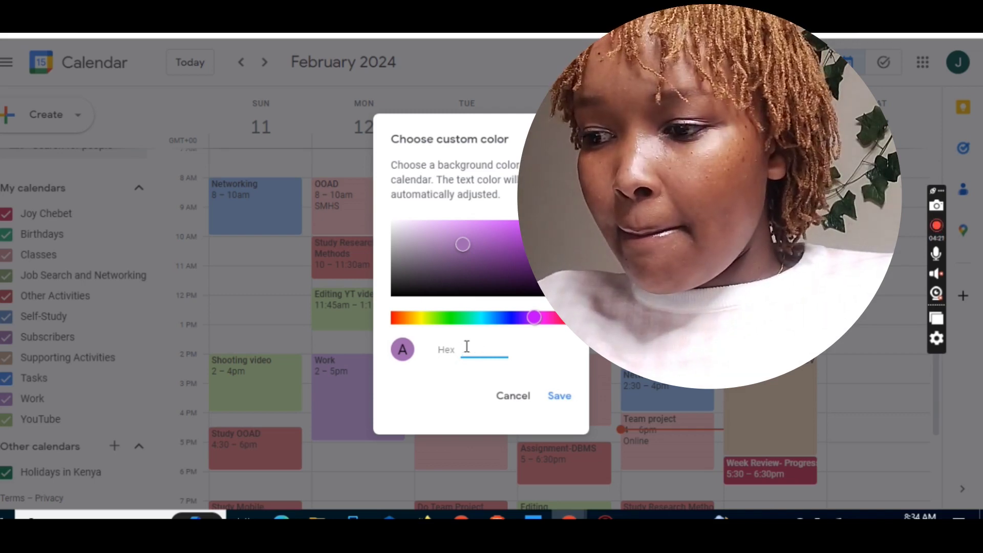
{"action": "type", "text": "00"}
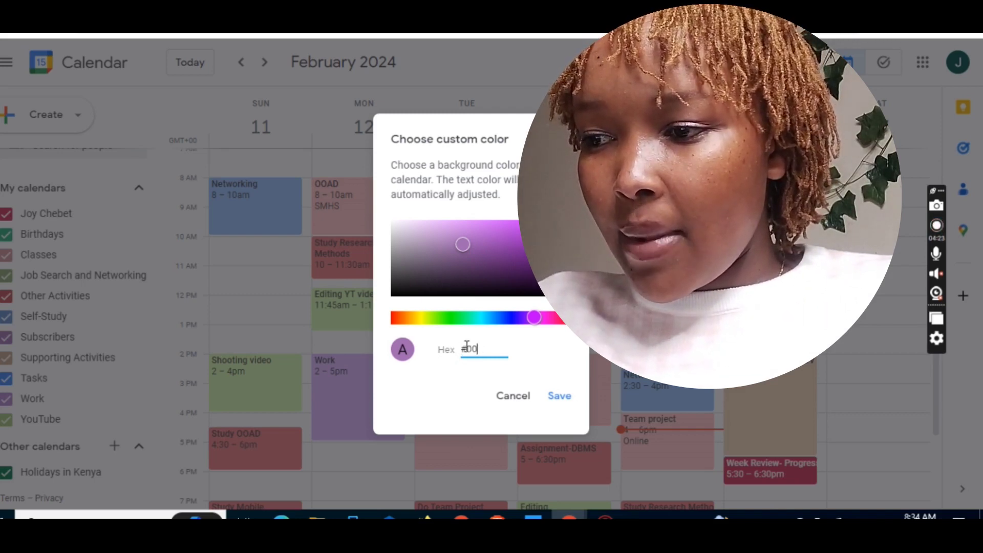
{"action": "left_click", "coordinate": [510, 396]}
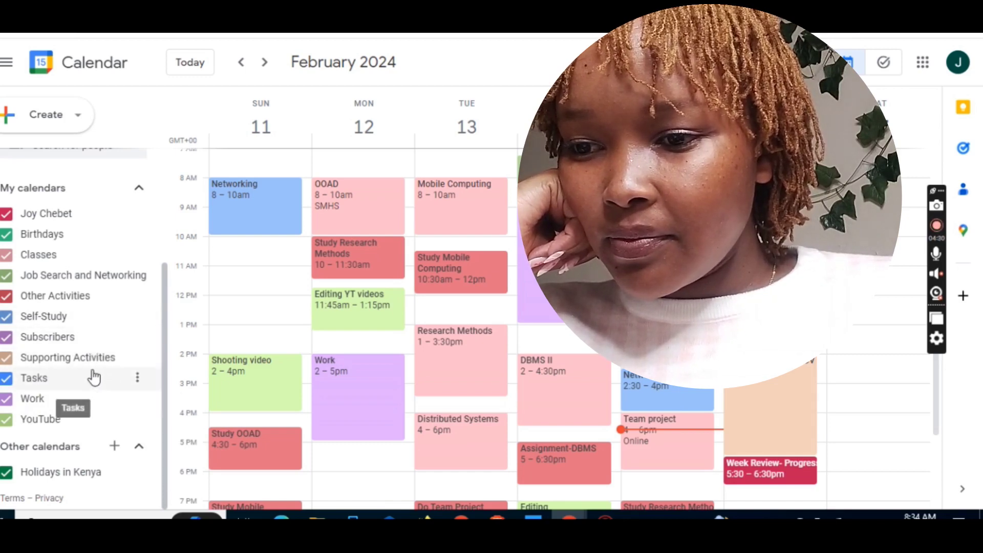
Set the Subscribers calendar's custom color to the Jade hex code #00A36C and save it
{"action": "left_click", "coordinate": [136, 338]}
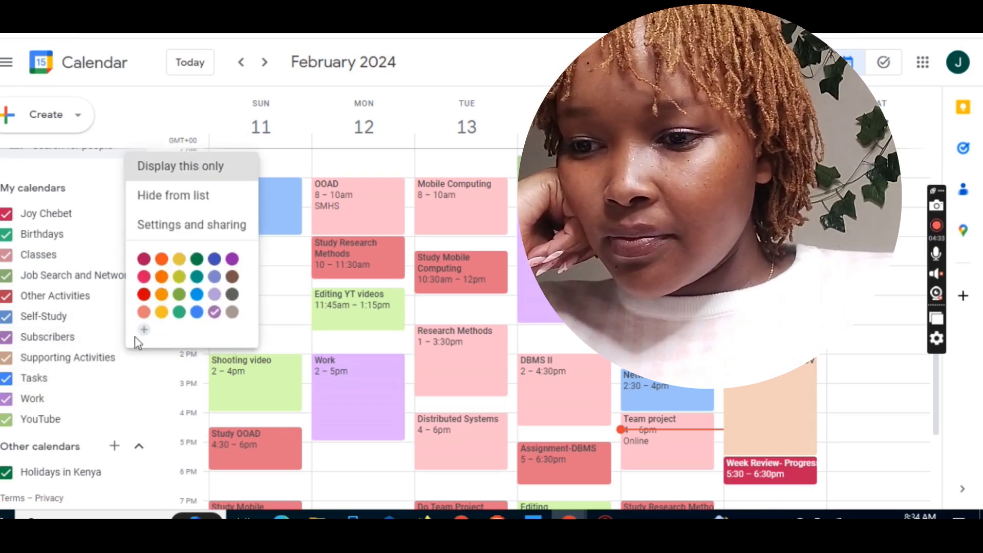
{"action": "left_click", "coordinate": [144, 330]}
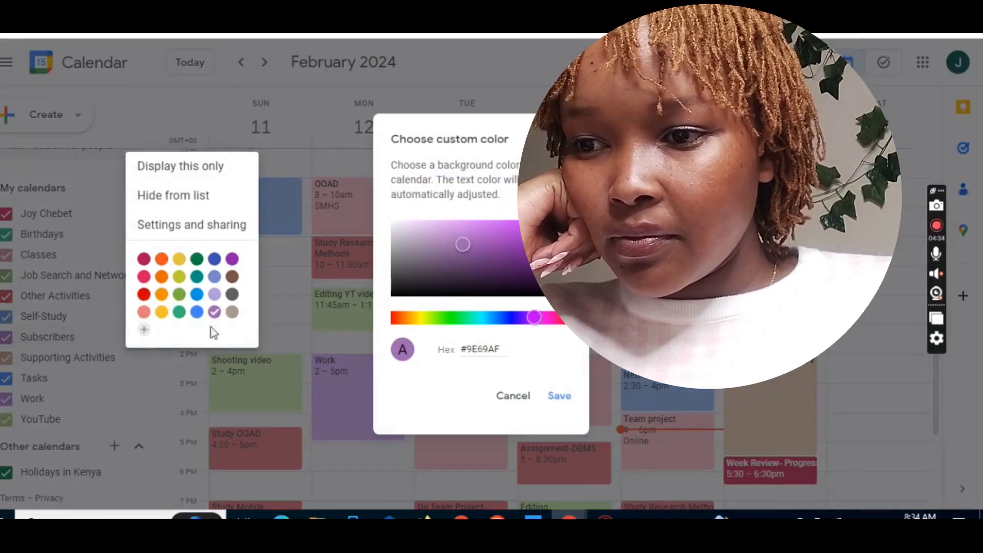
{"action": "left_click", "coordinate": [482, 353]}
{"action": "left_click_drag", "start_coordinate": [469, 351], "coordinate": [508, 352]}
{"action": "key", "text": "BackSpace"}
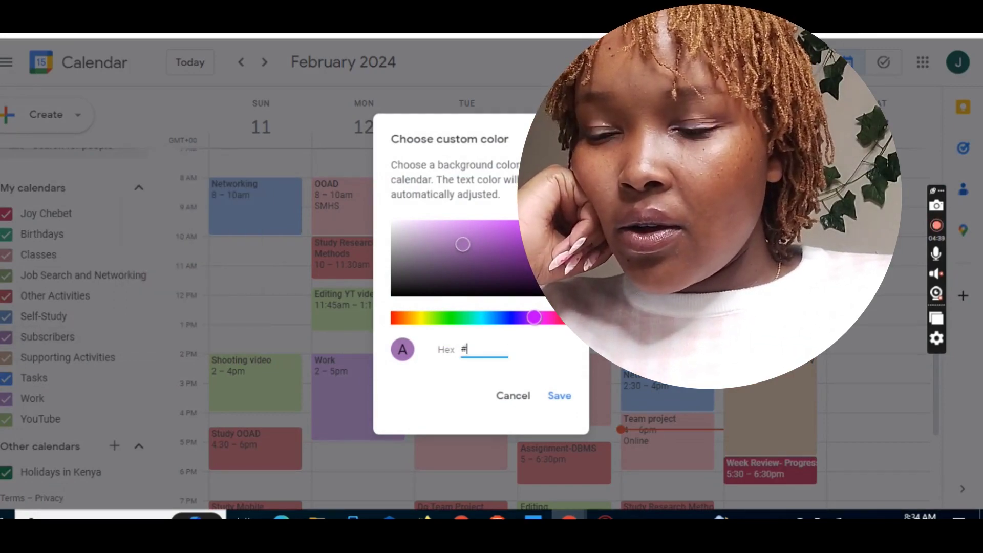
{"action": "key", "text": "alt+Tab"}
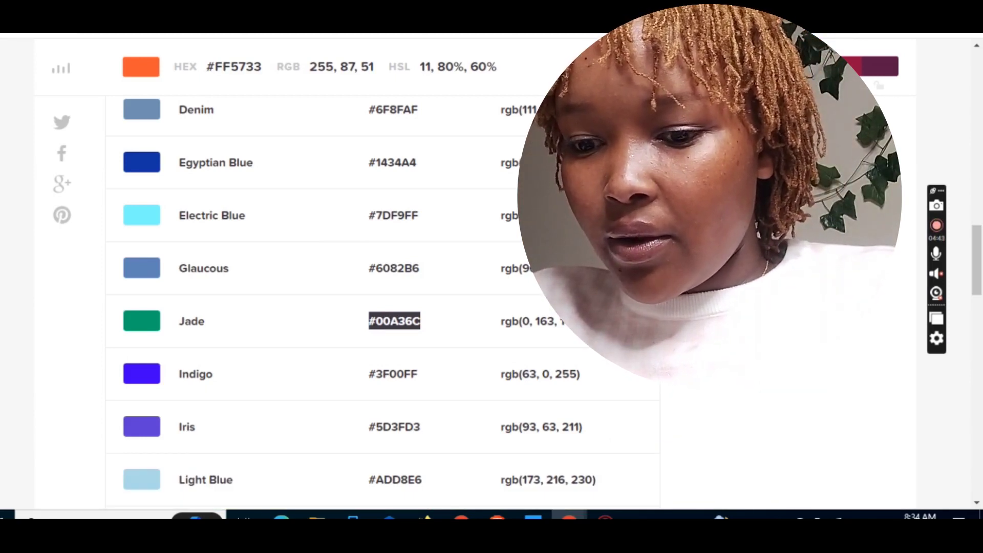
{"action": "key", "text": "alt+Tab"}
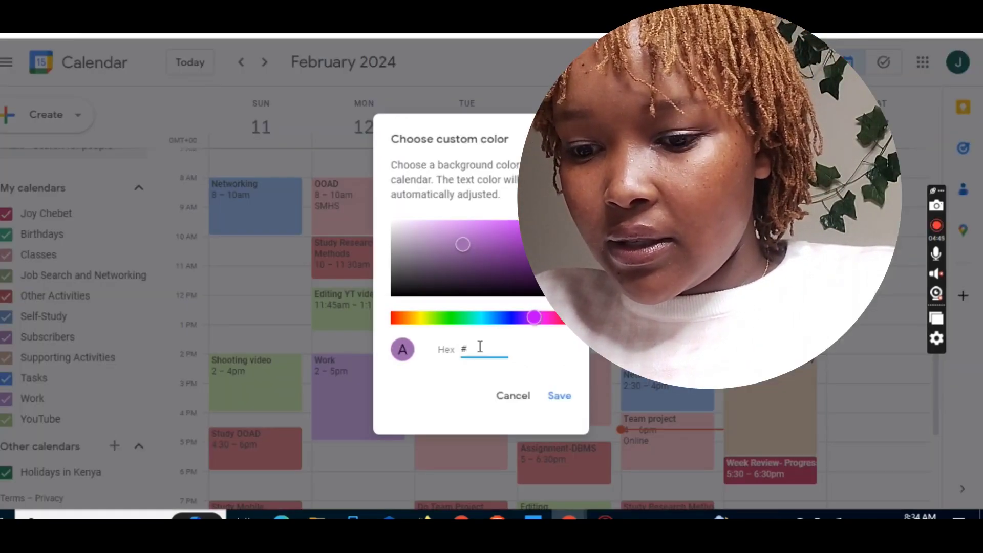
{"action": "type", "text": "00"}
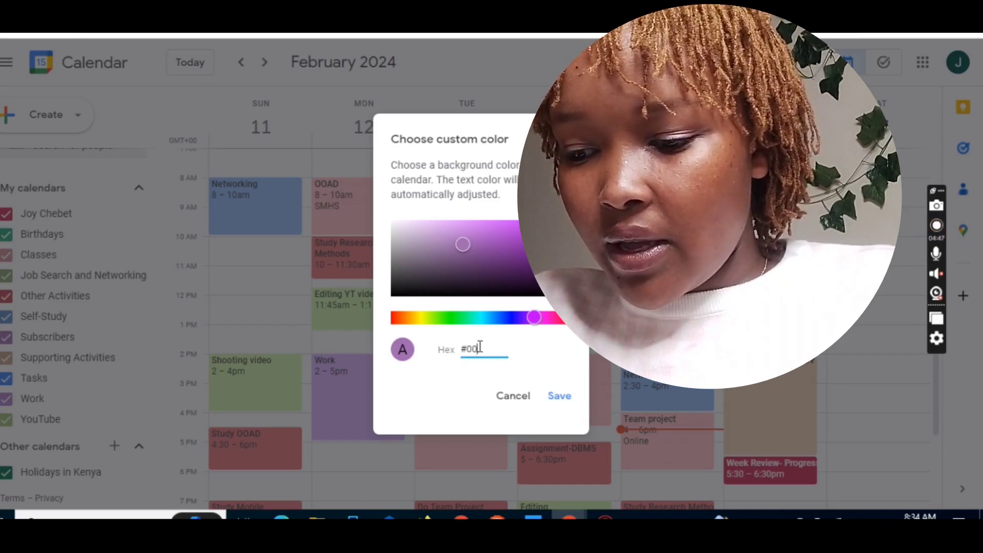
{"action": "key", "text": "BackSpace"}
{"action": "key", "text": "BackSpace"}
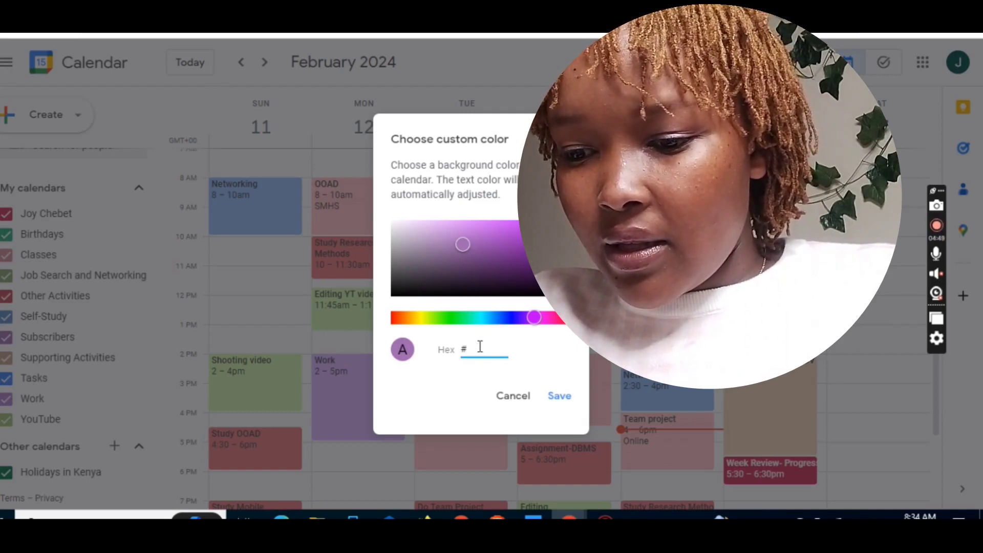
{"action": "type", "text": "00"}
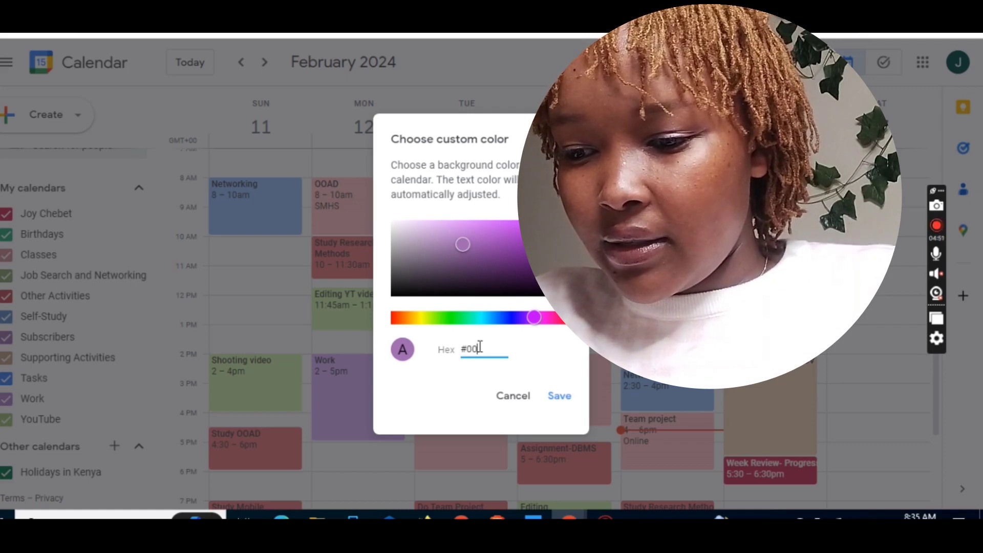
{"action": "type", "text": "a"}
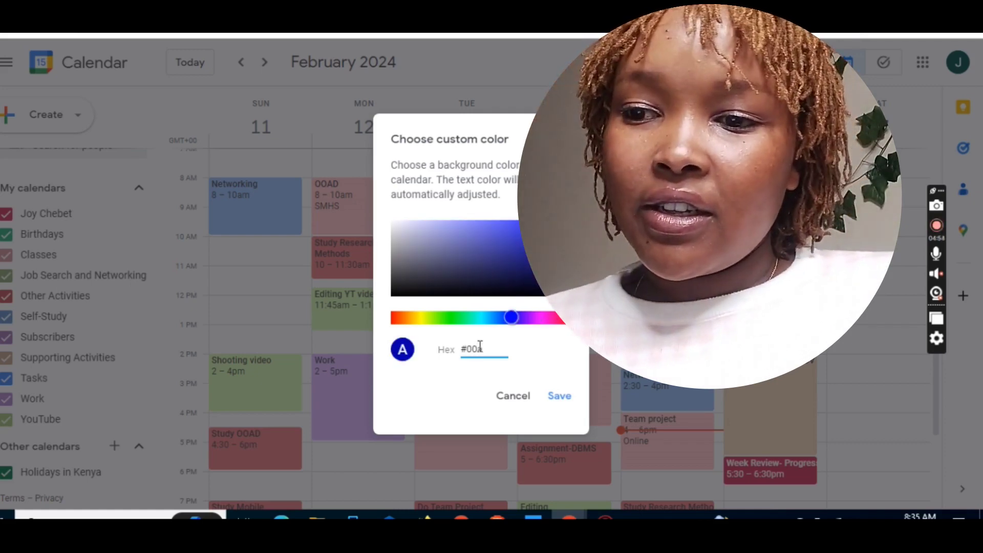
{"action": "type", "text": "36"}
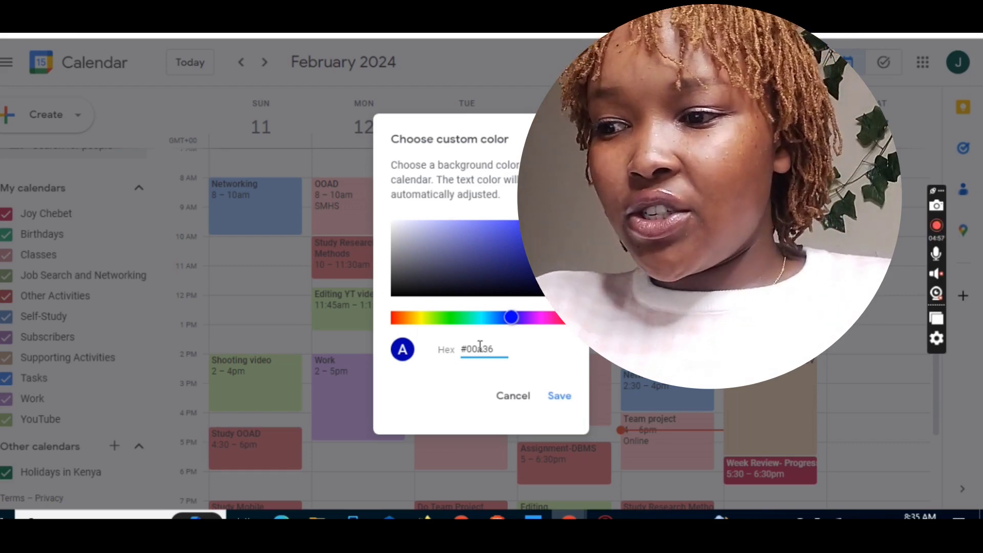
{"action": "type", "text": "c"}
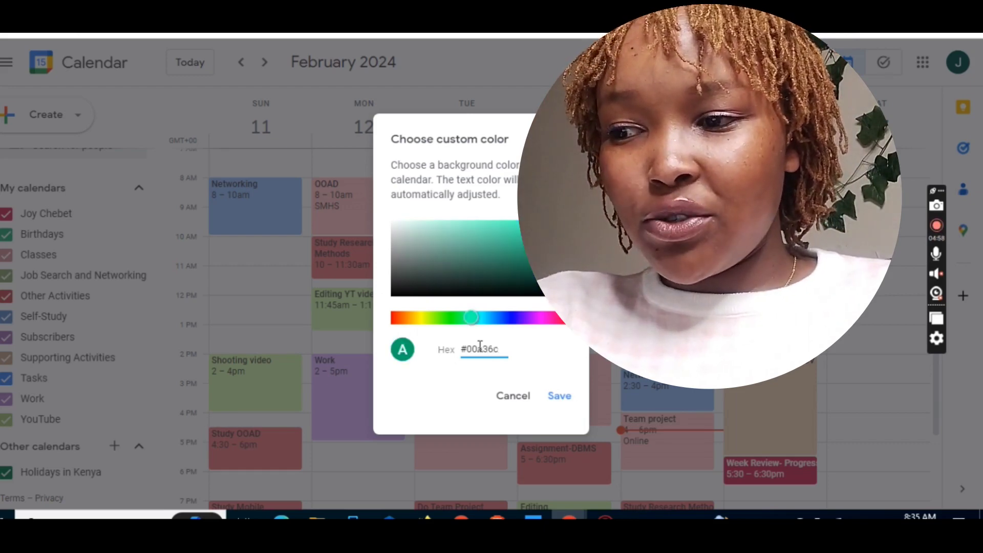
{"action": "left_click", "coordinate": [561, 397]}
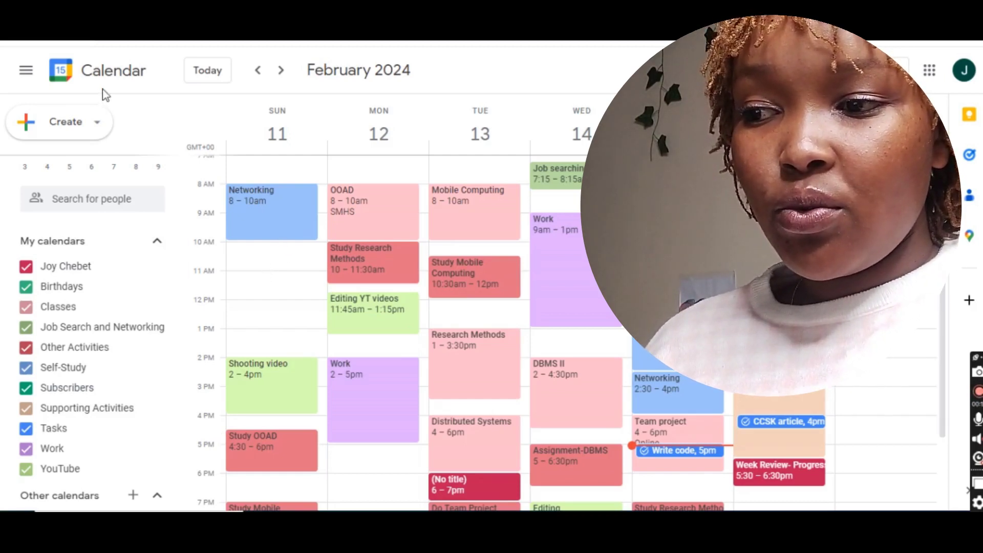
Create a new calendar event titled "Washing"
{"action": "left_click", "coordinate": [95, 126]}
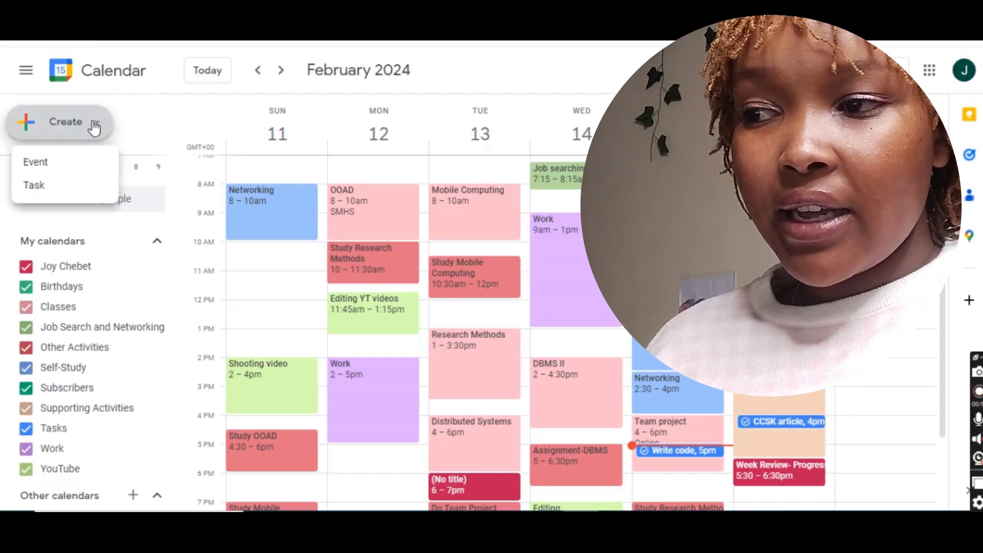
{"action": "left_click", "coordinate": [57, 162]}
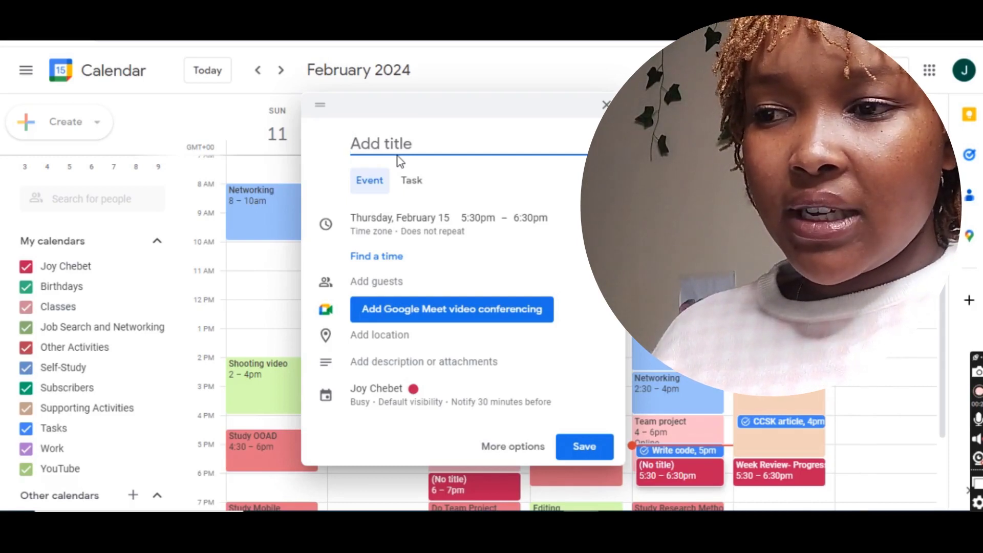
{"action": "type", "text": "W"}
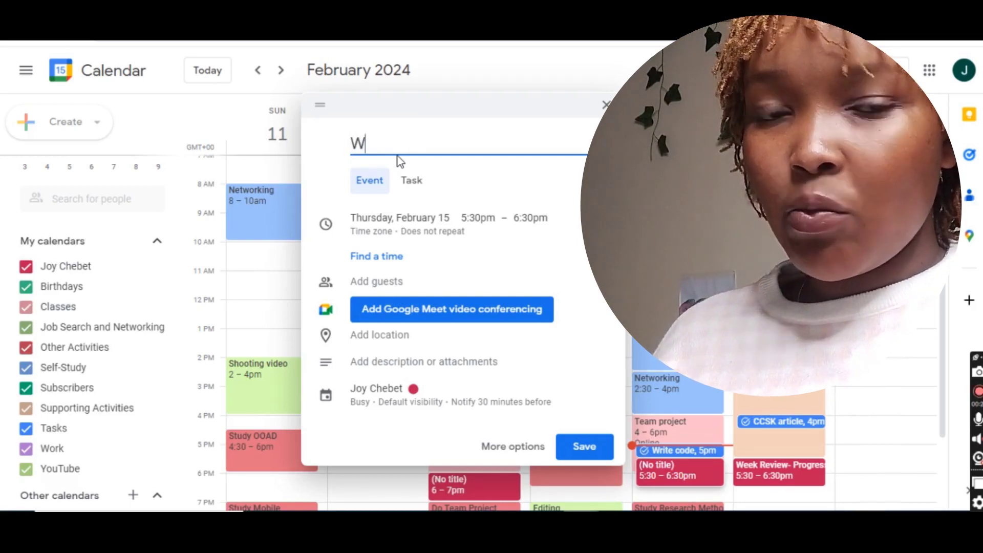
{"action": "type", "text": "ashing"}
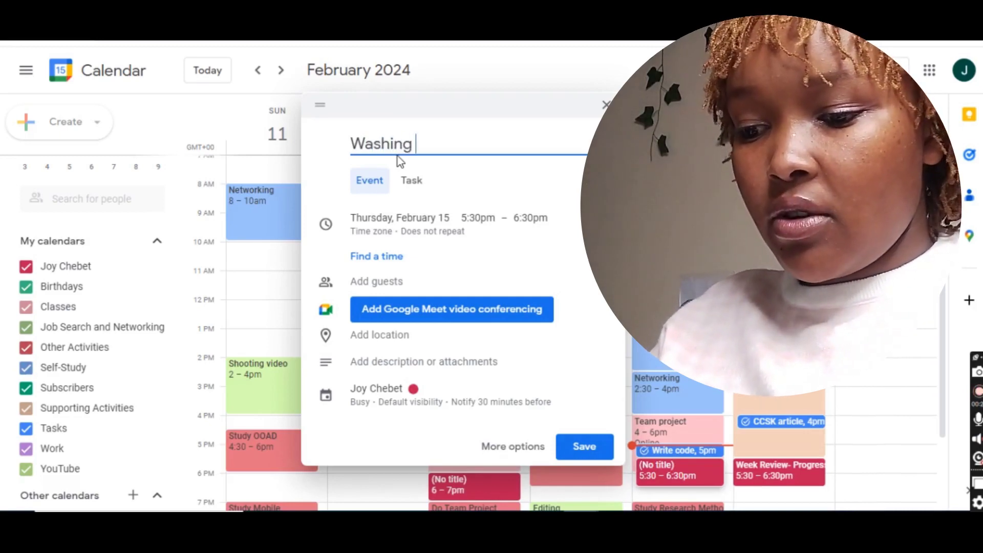
Schedule the Washing event on Sunday, February 11, with a 10:00am start time
{"action": "left_click", "coordinate": [380, 219]}
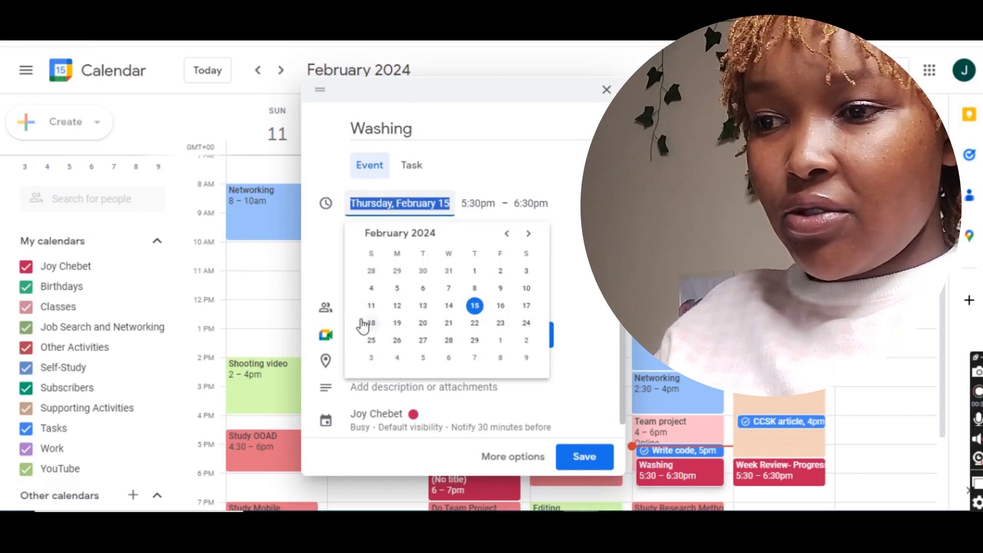
{"action": "left_click", "coordinate": [372, 307]}
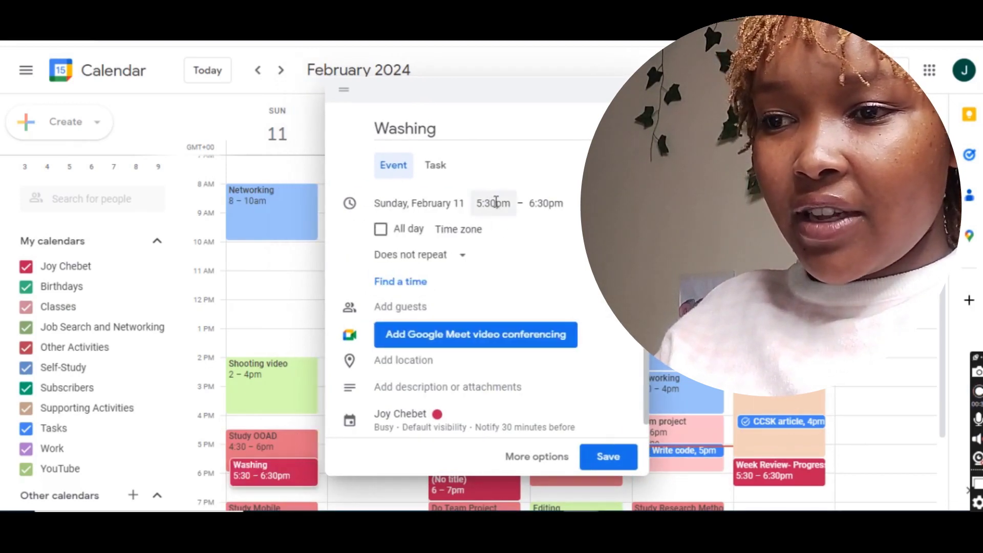
{"action": "left_click", "coordinate": [490, 201]}
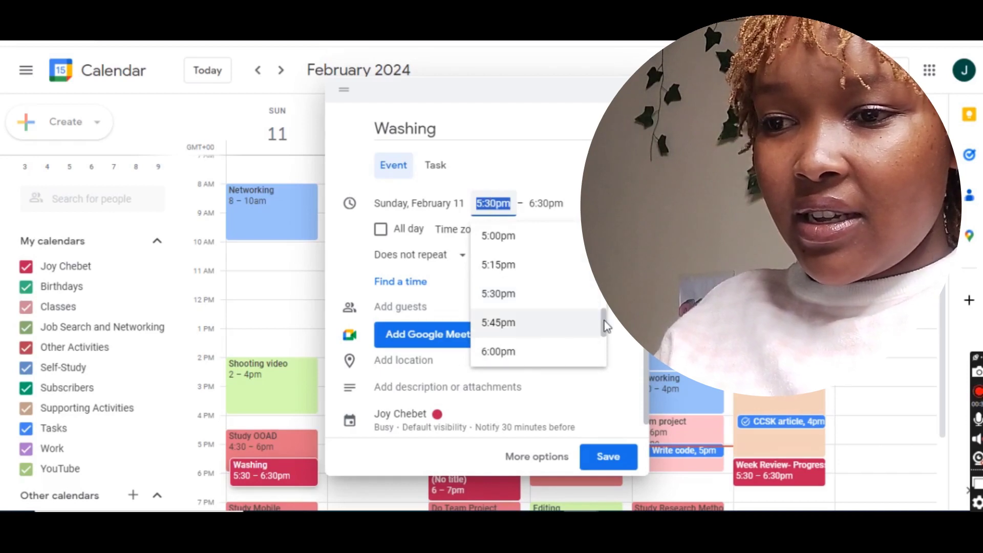
{"action": "scroll", "coordinate": [597, 296], "scroll_direction": "up", "scroll_amount": 15}
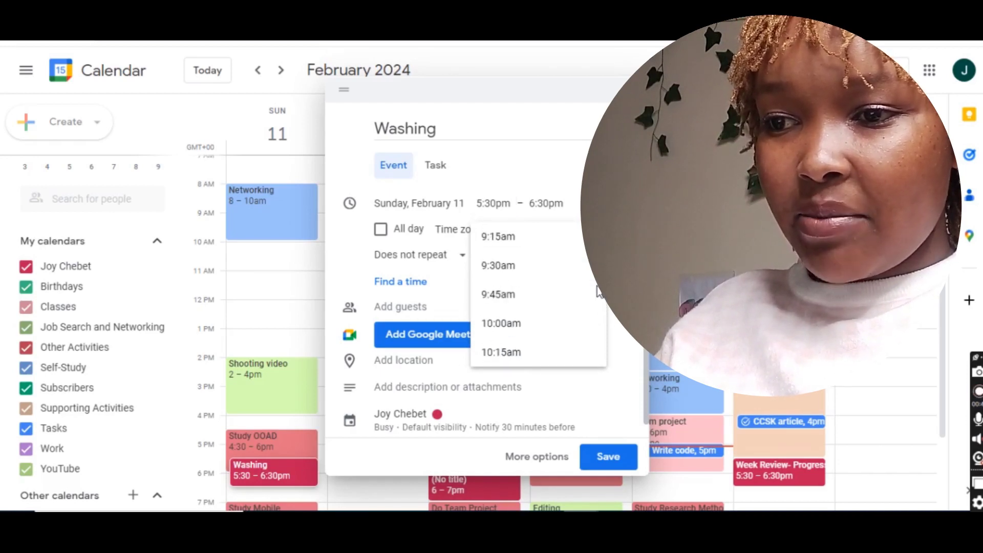
{"action": "scroll", "coordinate": [594, 292], "scroll_direction": "down", "scroll_amount": 1}
{"action": "left_click", "coordinate": [572, 288]}
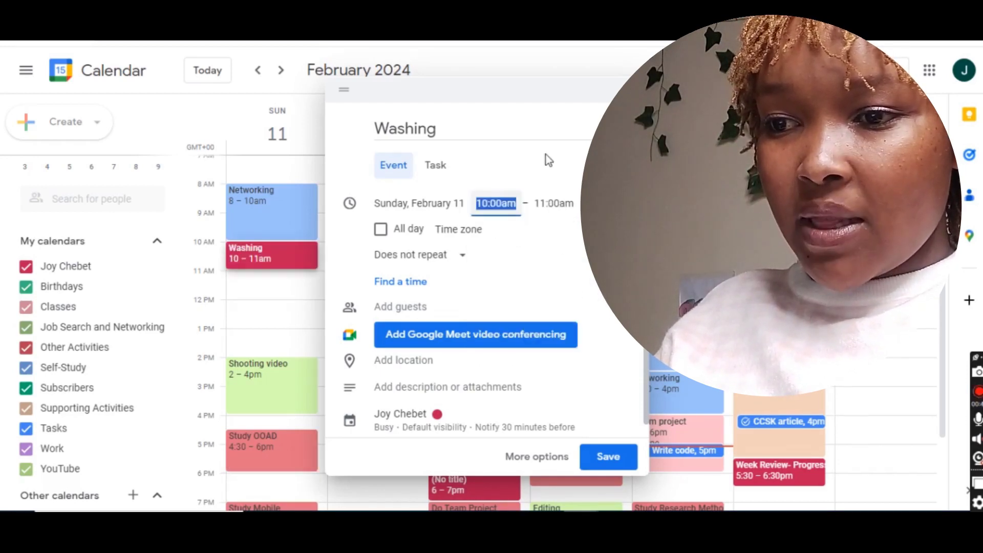
Assign the Washing event to the Subscribers calendar
{"action": "left_click", "coordinate": [429, 417]}
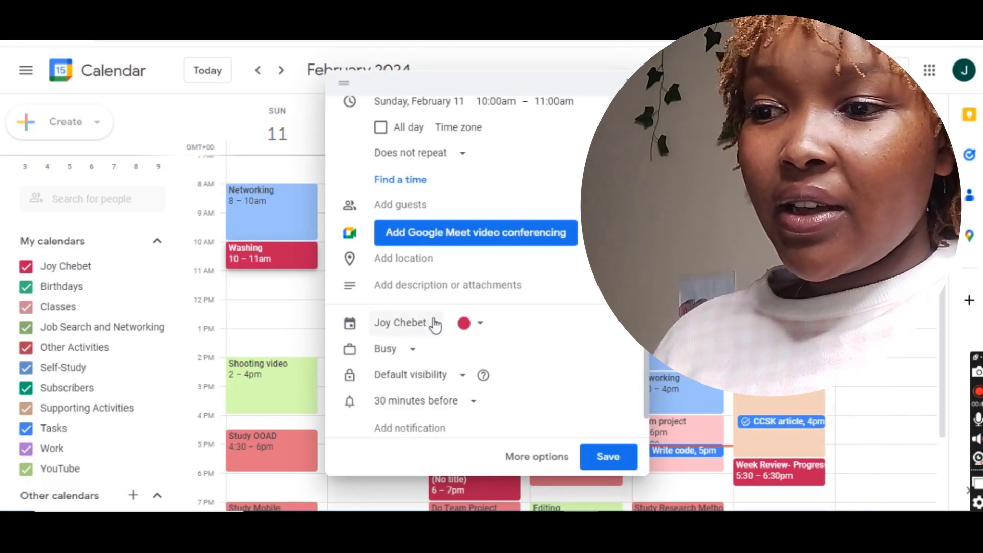
{"action": "left_click", "coordinate": [435, 323]}
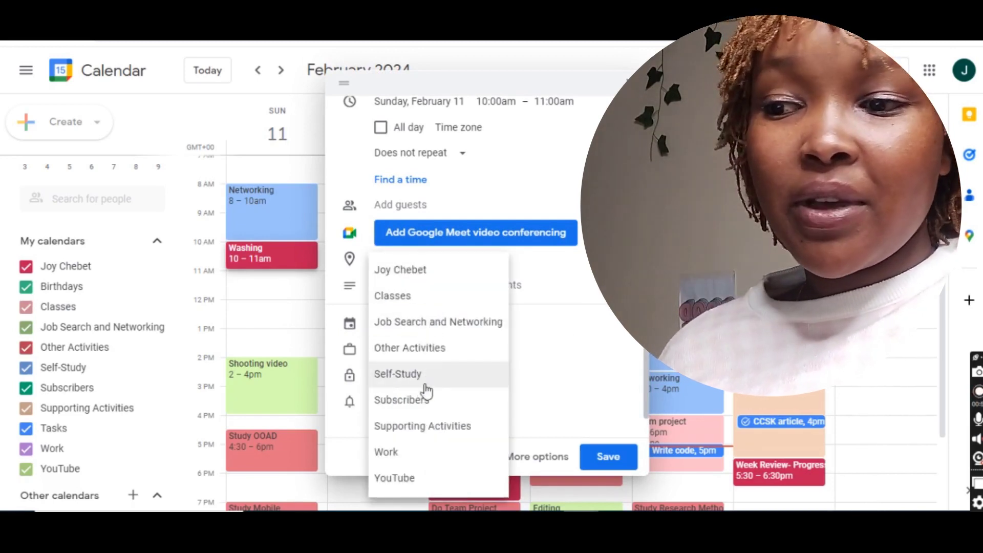
{"action": "left_click", "coordinate": [419, 401]}
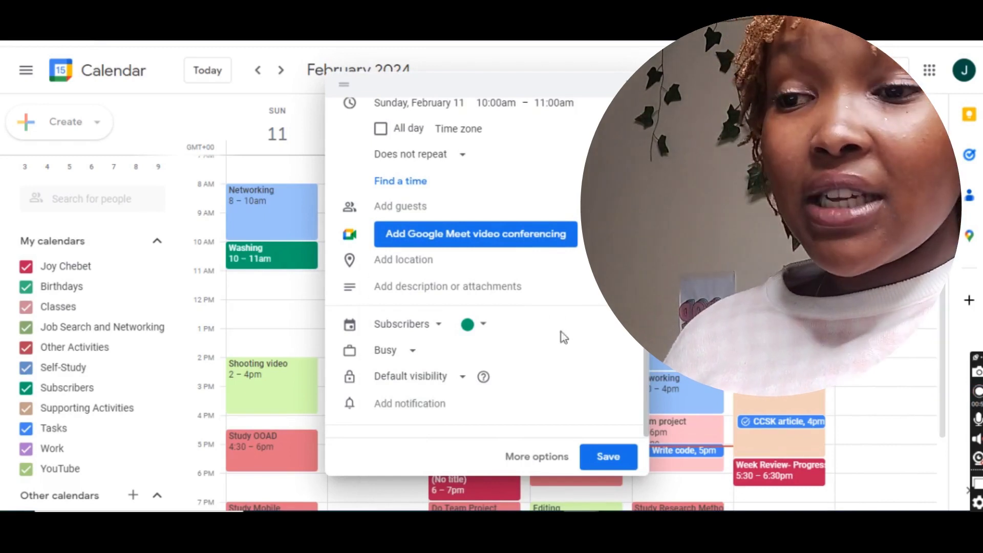
Make the Washing event repeat weekly on Sunday and save it
{"action": "left_click", "coordinate": [442, 158]}
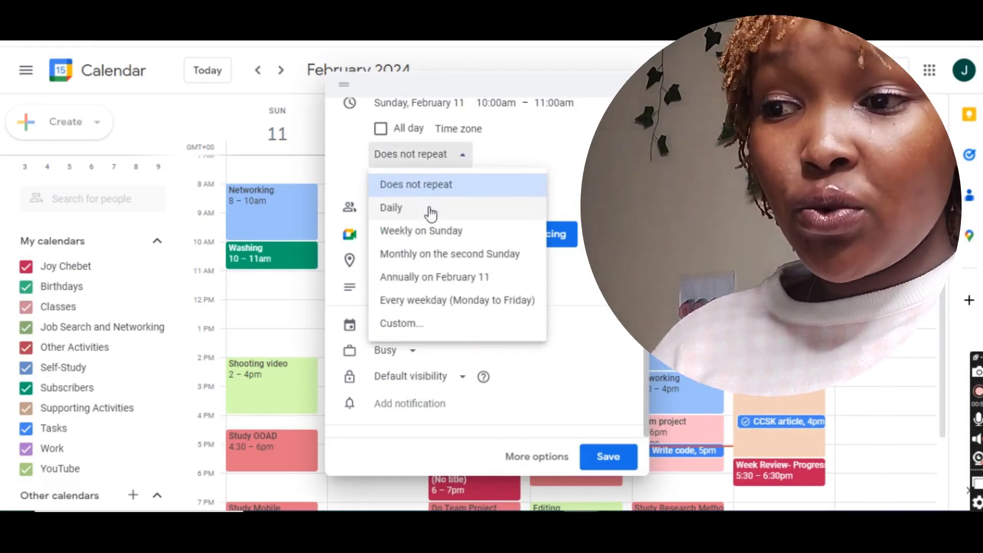
{"action": "left_click", "coordinate": [428, 237]}
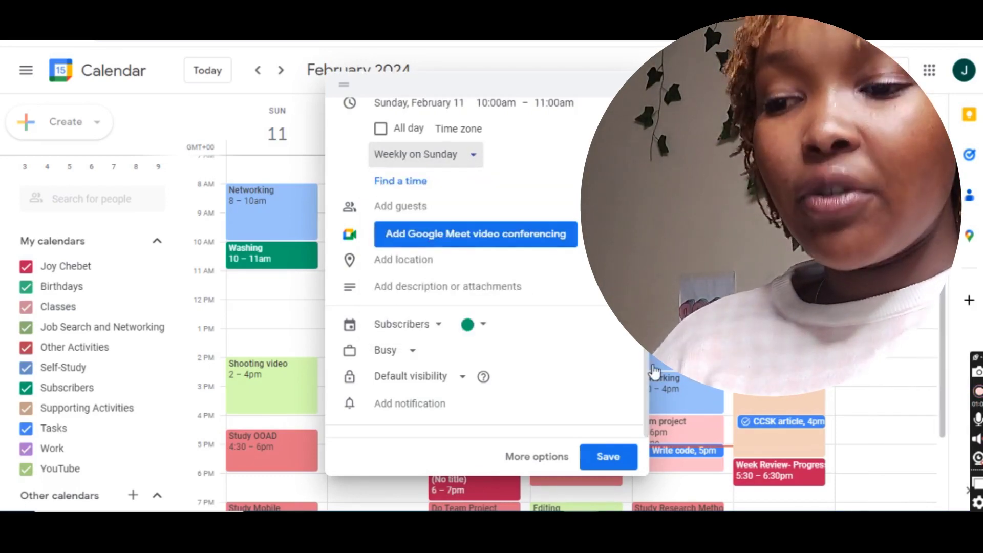
{"action": "left_click", "coordinate": [611, 459]}
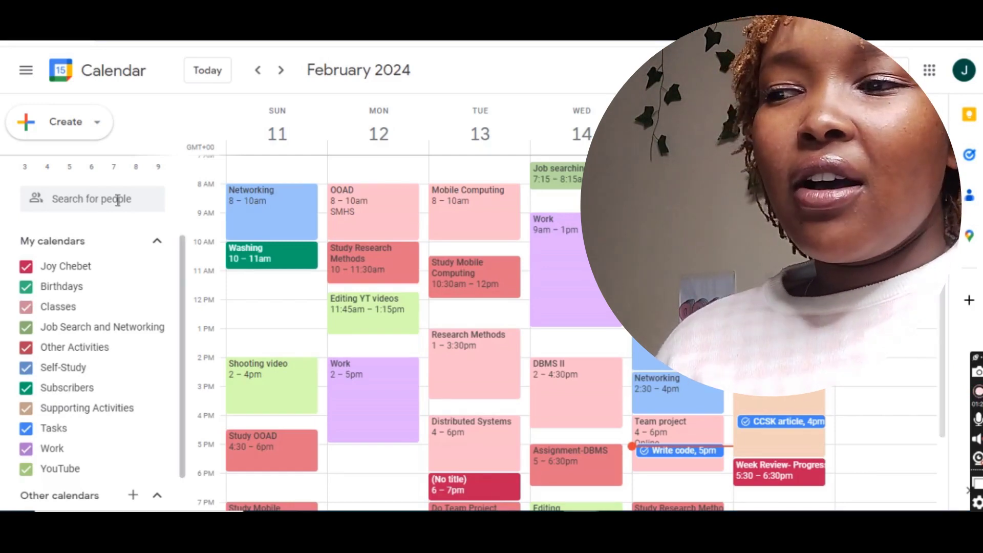
Start a new task and set its date to Feb 16, 2024
{"action": "left_click", "coordinate": [92, 127]}
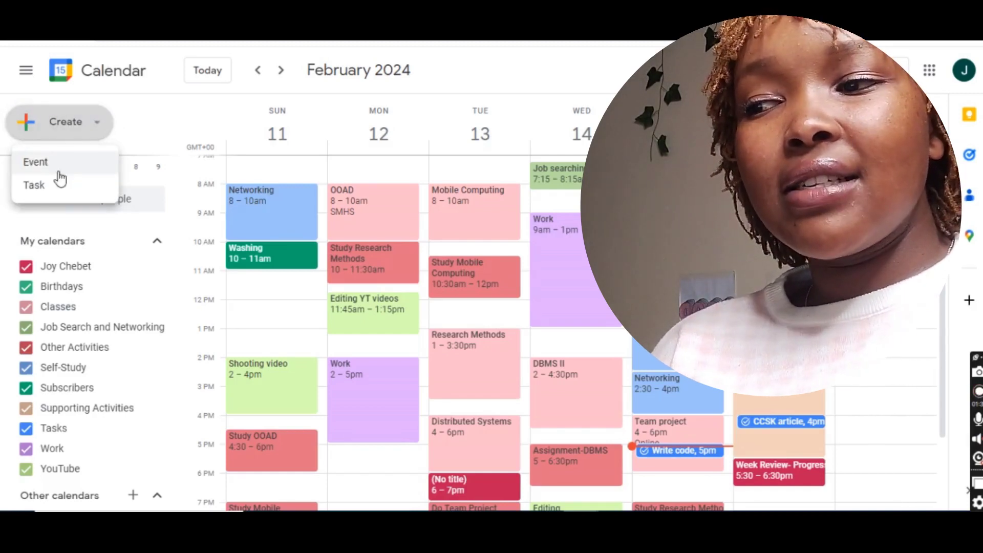
{"action": "left_click", "coordinate": [57, 190]}
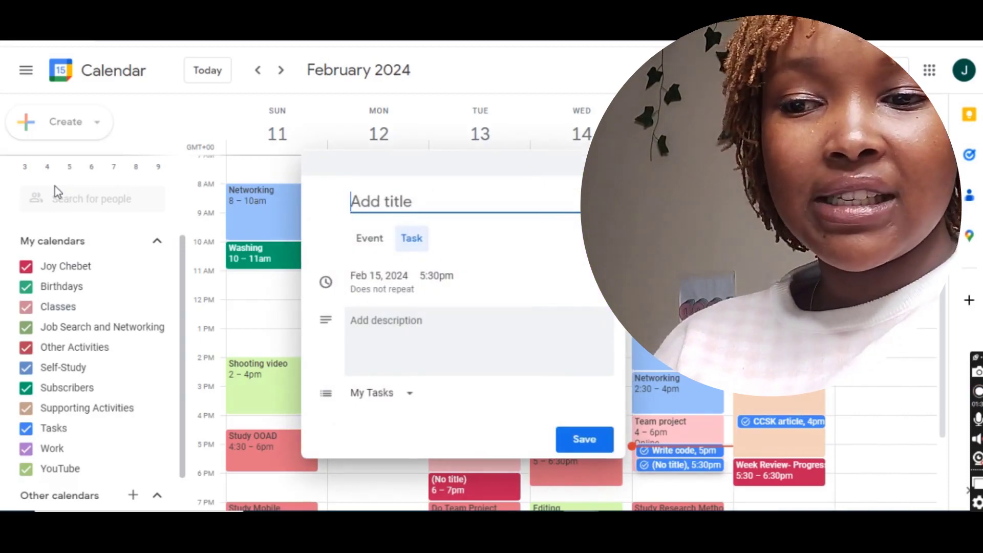
{"action": "left_click", "coordinate": [394, 277]}
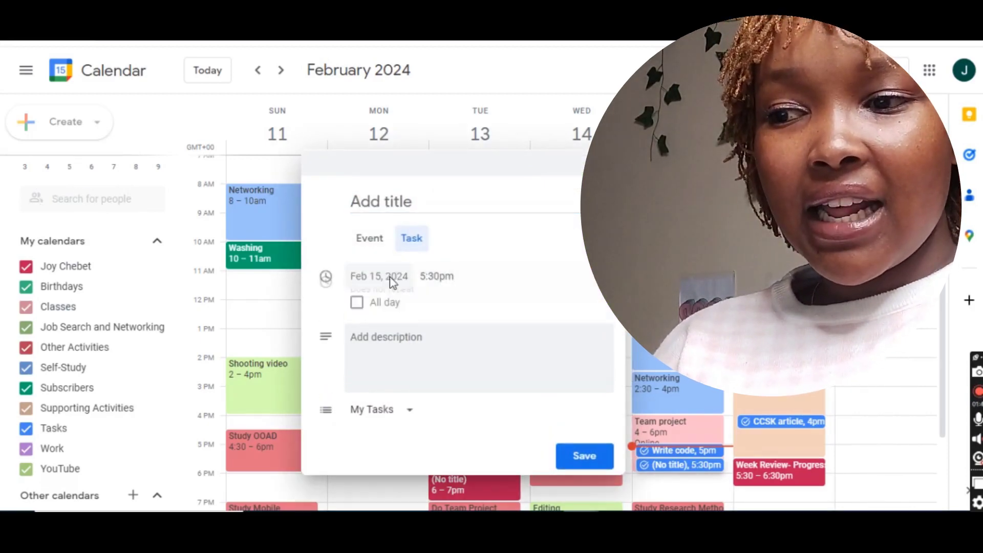
{"action": "left_click", "coordinate": [501, 355]}
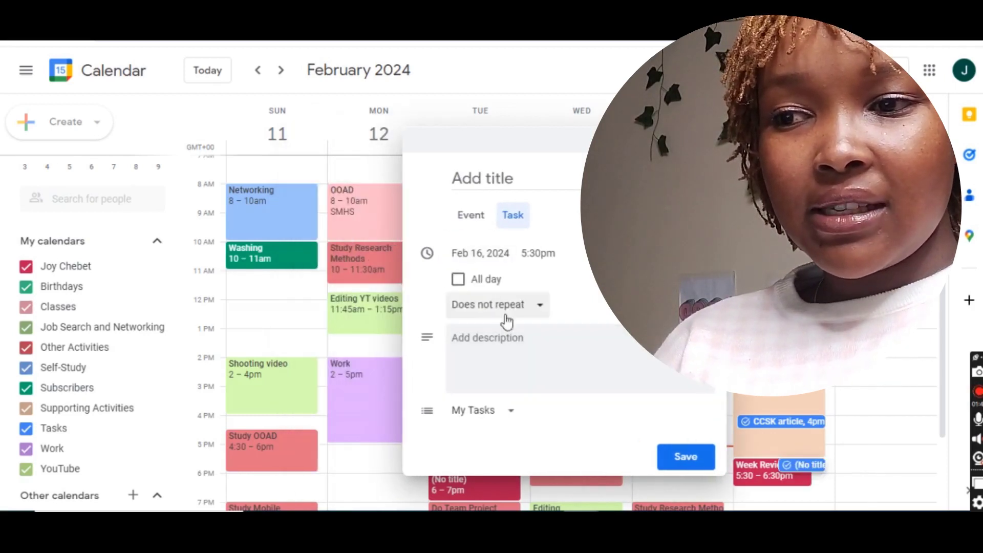
Set the new task's time to 4:30pm
{"action": "left_click", "coordinate": [544, 257]}
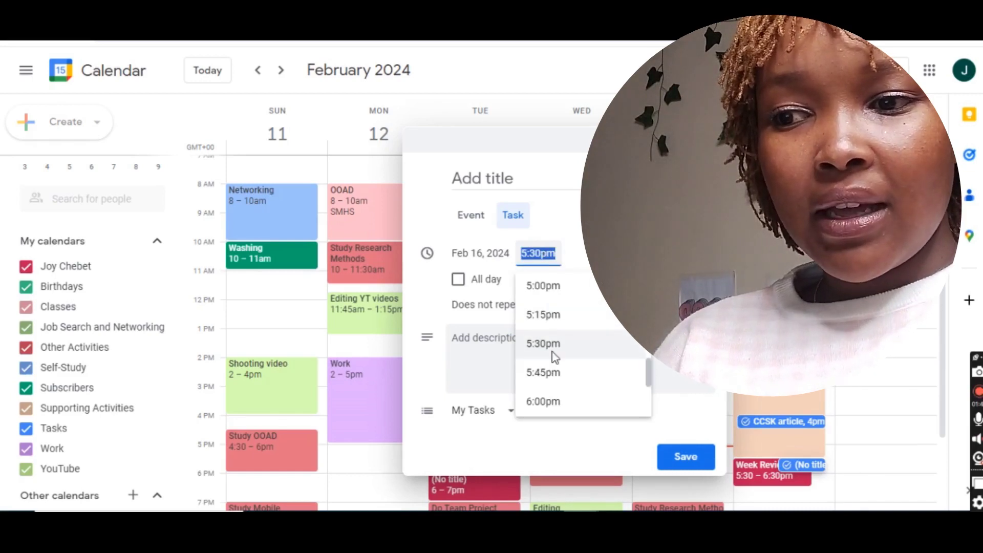
{"action": "left_click", "coordinate": [648, 384]}
{"action": "left_click_drag", "start_coordinate": [648, 382], "coordinate": [647, 362]}
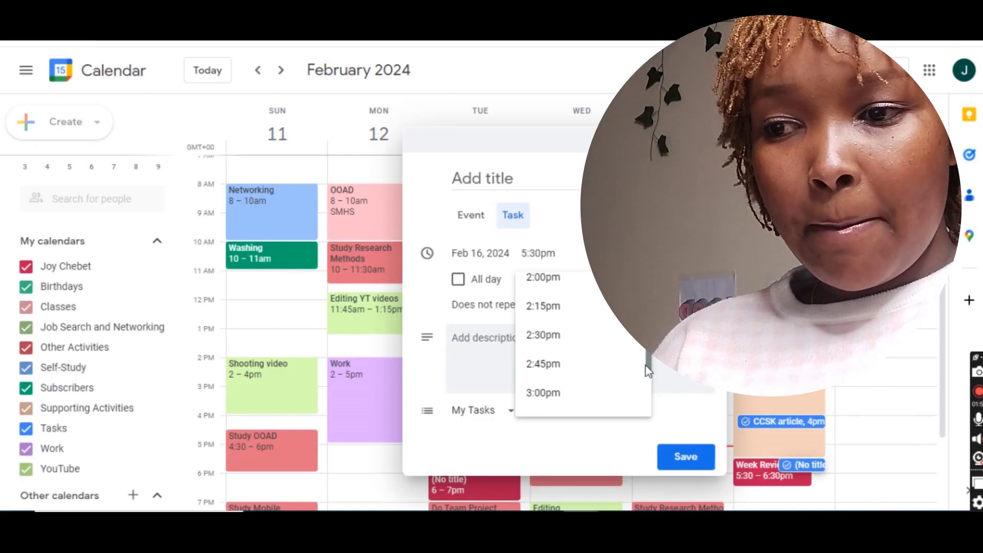
{"action": "scroll", "coordinate": [646, 366], "scroll_direction": "down", "scroll_amount": 2}
{"action": "scroll", "coordinate": [647, 368], "scroll_direction": "down", "scroll_amount": 2}
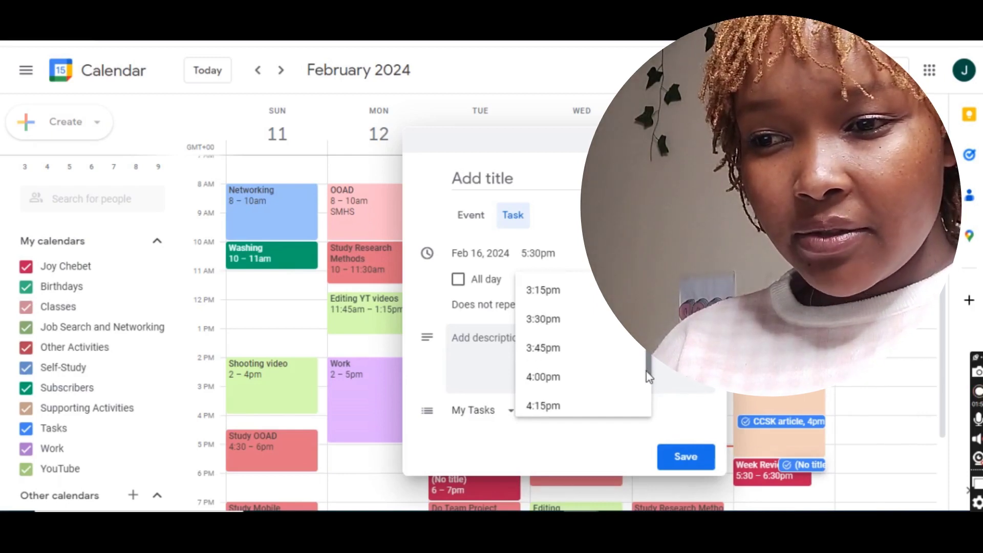
{"action": "scroll", "coordinate": [646, 370], "scroll_direction": "down", "scroll_amount": 1}
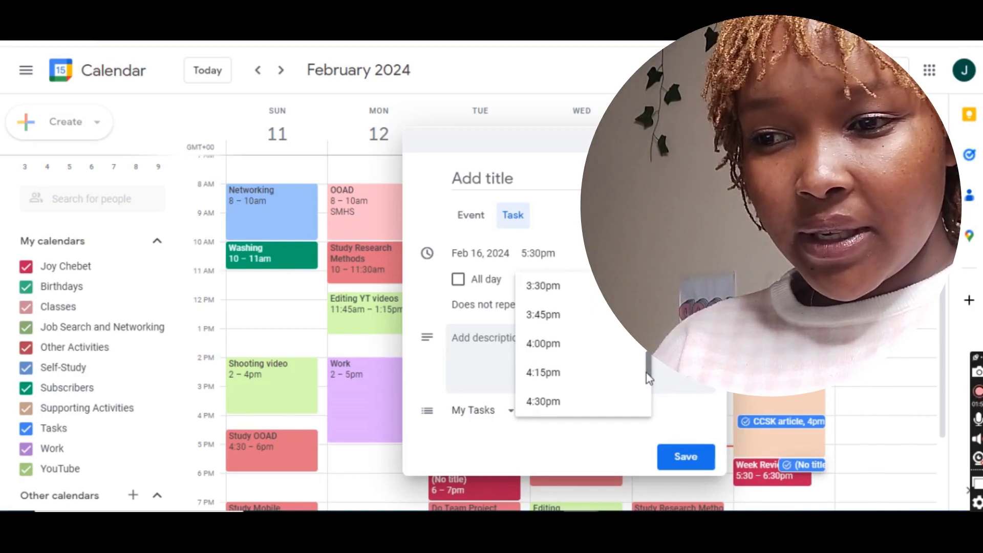
{"action": "left_click", "coordinate": [586, 399]}
Title the task "Reach out to recru"
{"action": "left_click", "coordinate": [482, 176]}
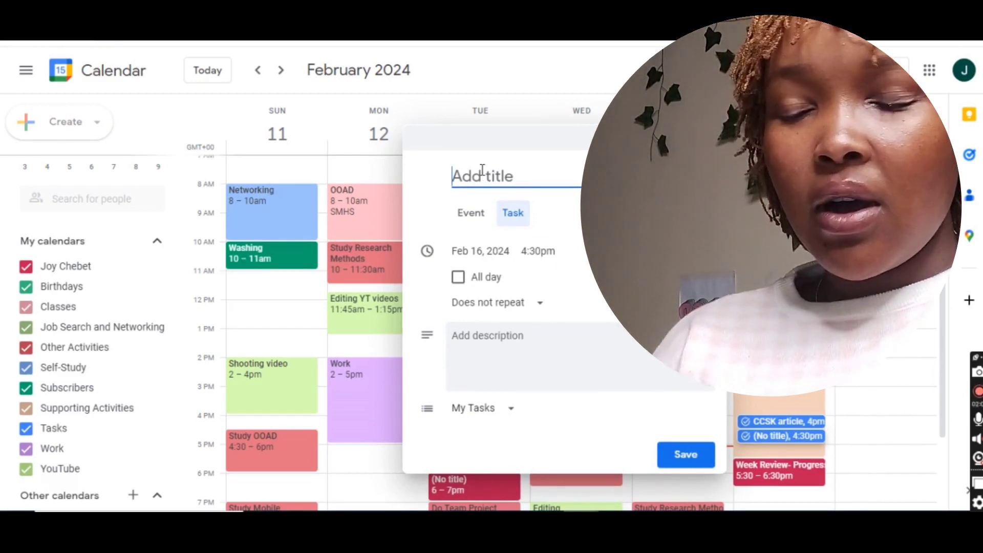
{"action": "type", "text": "Reach "}
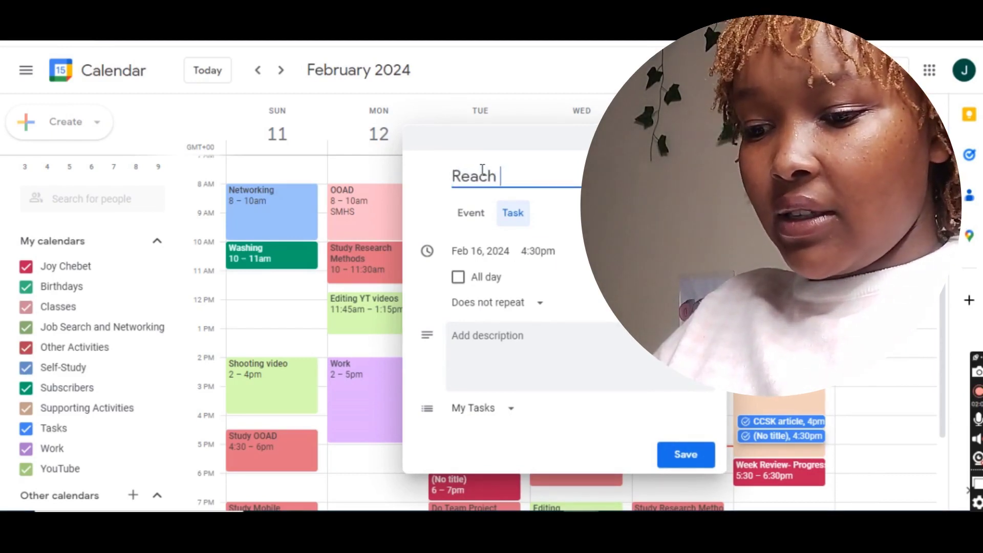
{"action": "type", "text": "out to recru"}
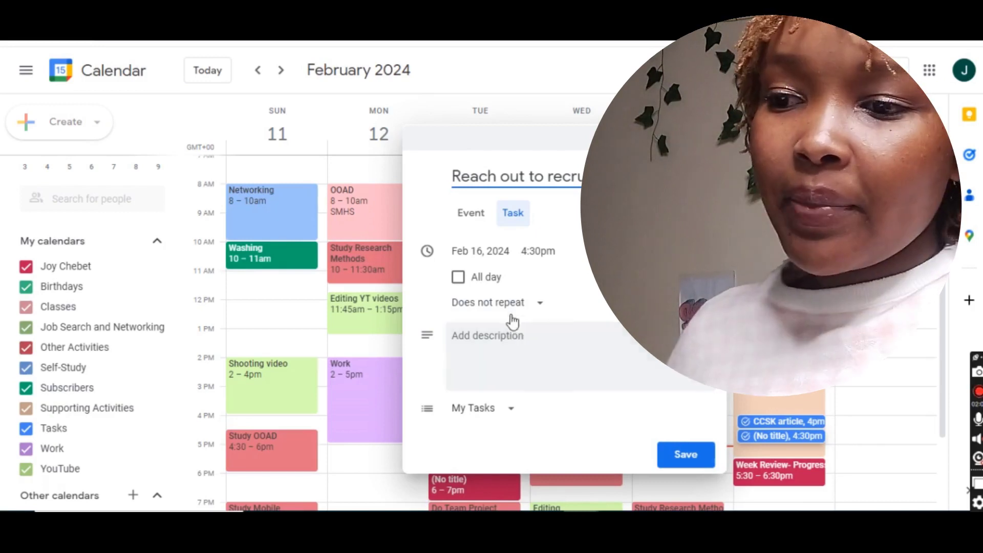
Make the task repeat weekly on Friday and save it
{"action": "left_click", "coordinate": [532, 306]}
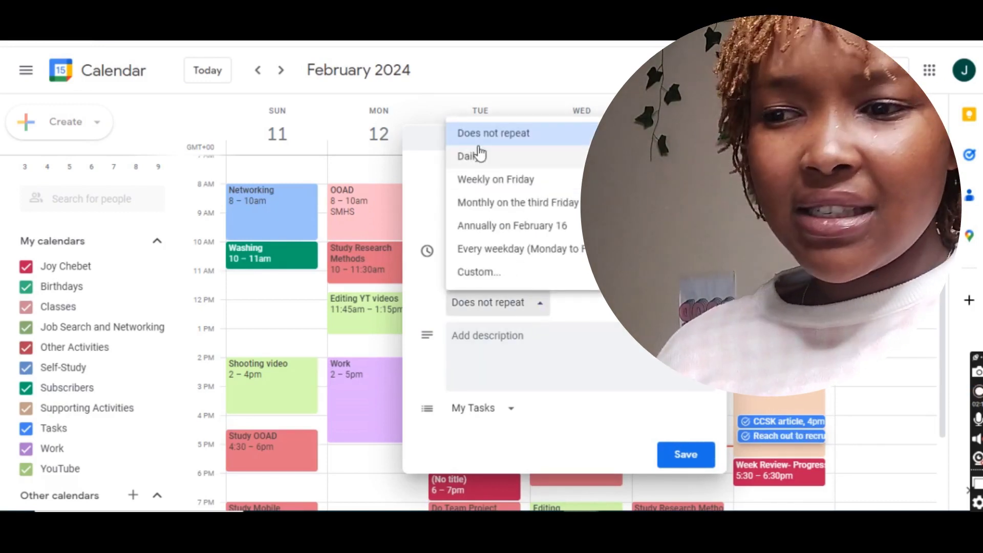
{"action": "left_click", "coordinate": [480, 179]}
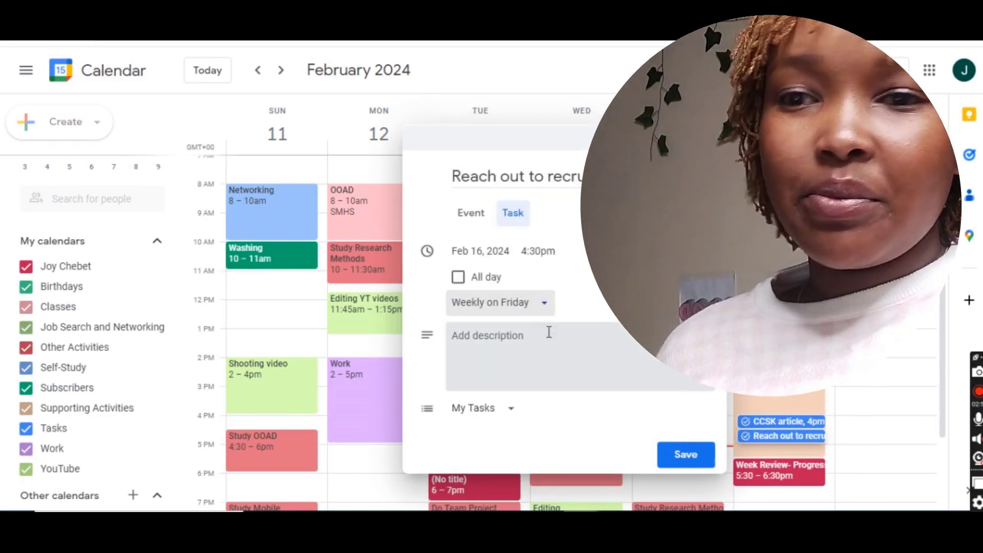
{"action": "left_click", "coordinate": [679, 460]}
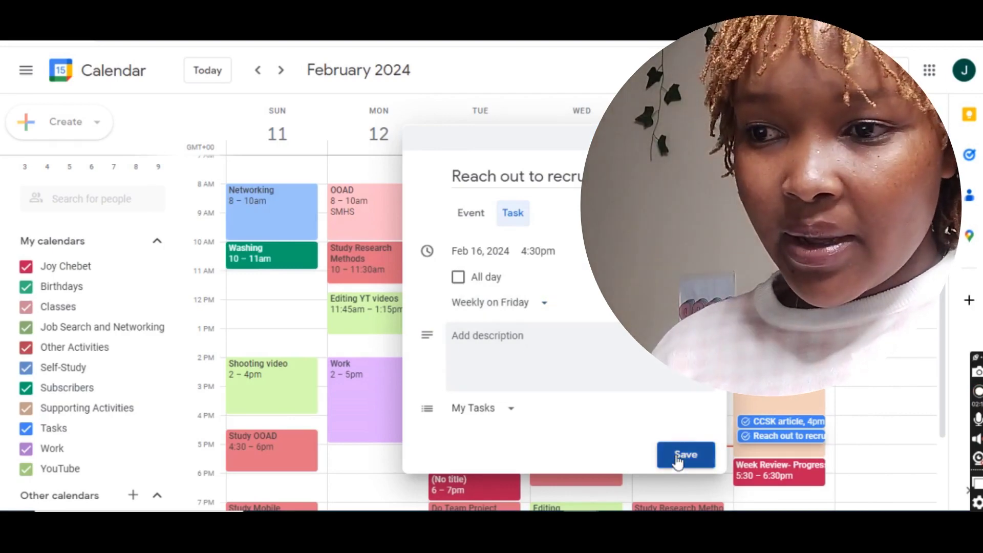
Mark the CCSK article task on Friday, February 16 as completed and set it back to uncompleted
{"action": "left_click", "coordinate": [758, 421]}
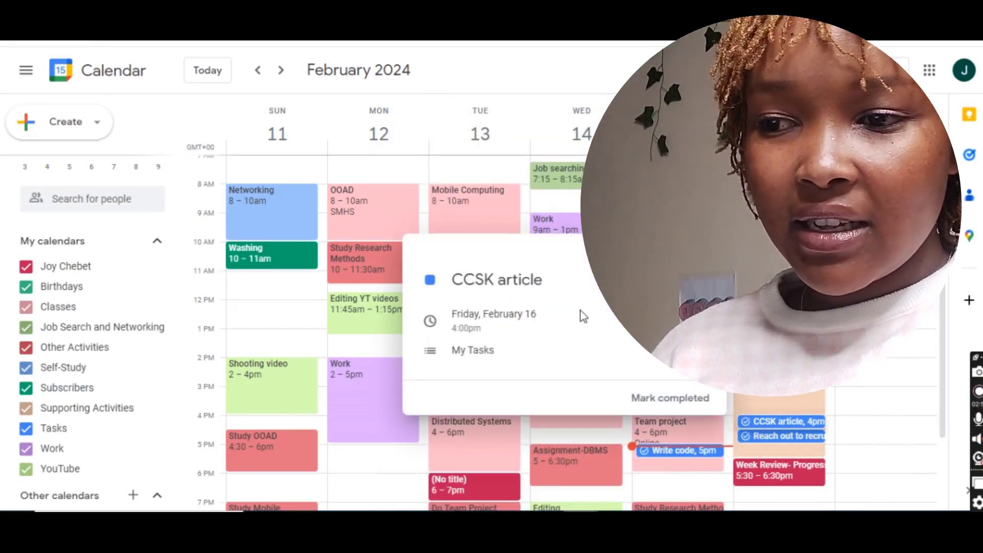
{"action": "left_click", "coordinate": [667, 400]}
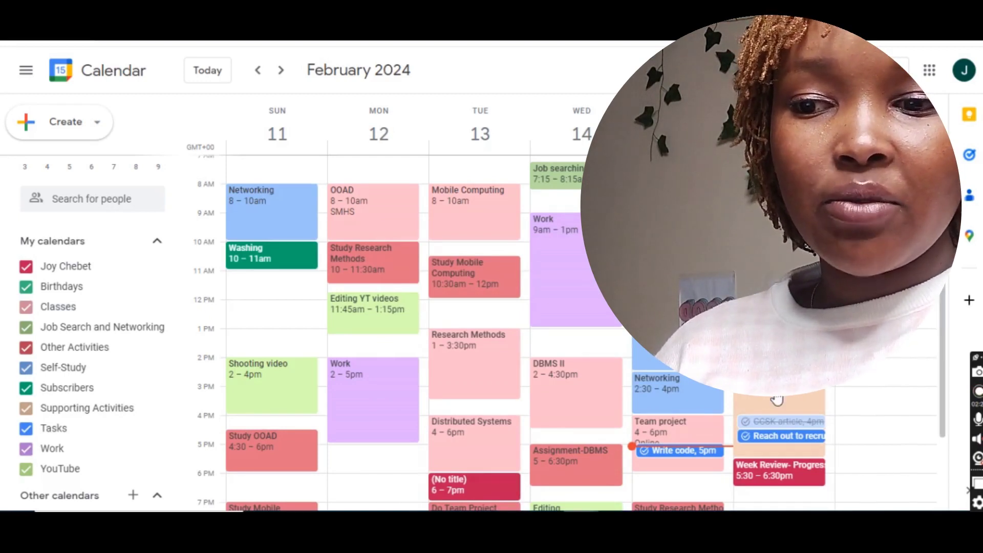
{"action": "left_click", "coordinate": [770, 423]}
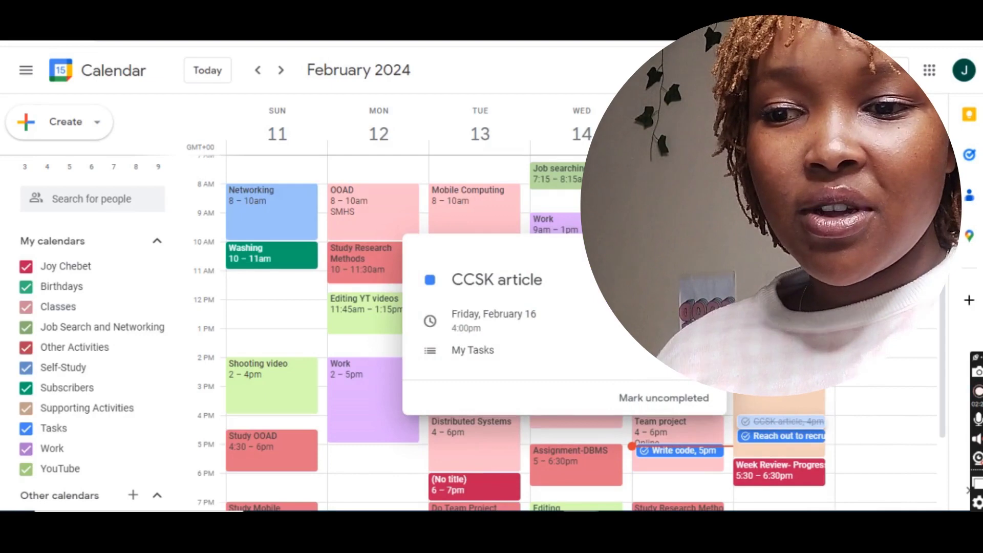
{"action": "left_click", "coordinate": [667, 398]}
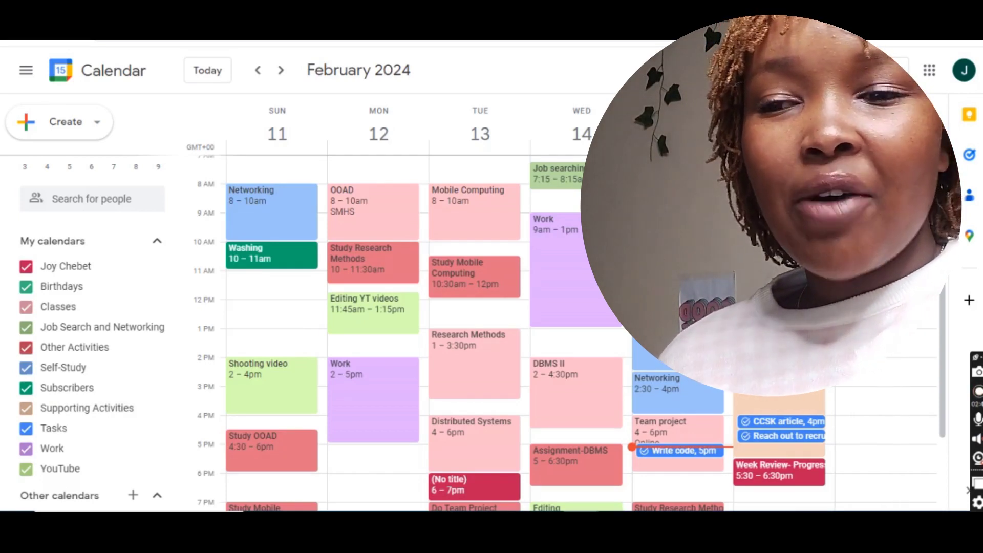
Review the color-coded schedule for the week of February 11, 2024, from early morning to late evening, along with the calendar list
{"action": "scroll", "coordinate": [947, 288], "scroll_direction": "up", "scroll_amount": 1}
{"action": "scroll", "coordinate": [948, 287], "scroll_direction": "up", "scroll_amount": 3}
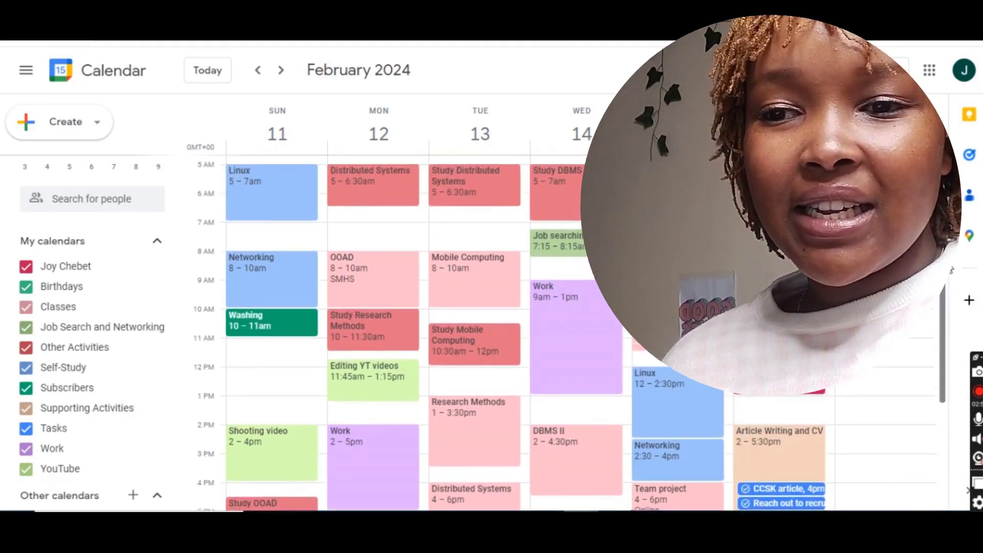
{"action": "scroll", "coordinate": [572, 333], "scroll_direction": "down", "scroll_amount": 2}
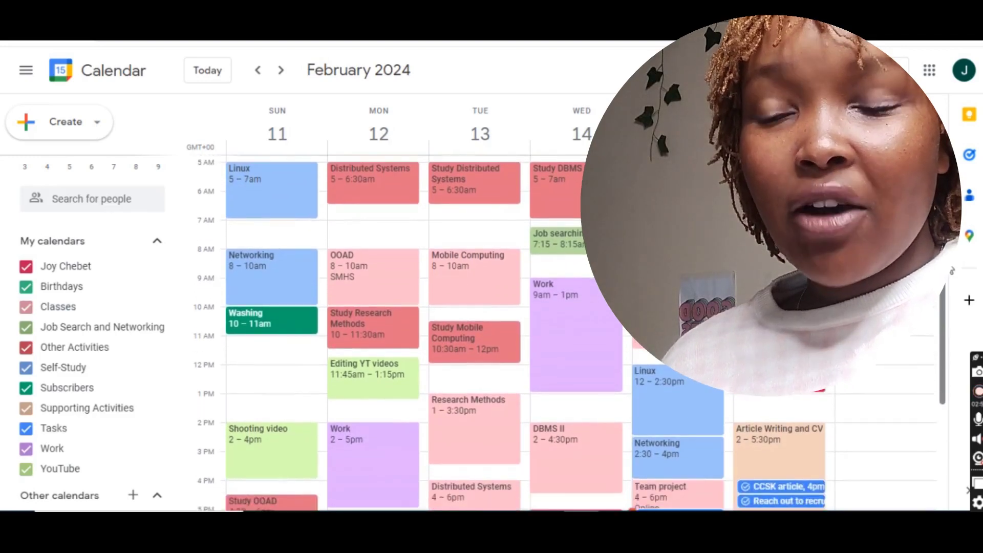
{"action": "scroll", "coordinate": [572, 333], "scroll_direction": "up", "scroll_amount": 1}
{"action": "scroll", "coordinate": [572, 333], "scroll_direction": "down", "scroll_amount": 1}
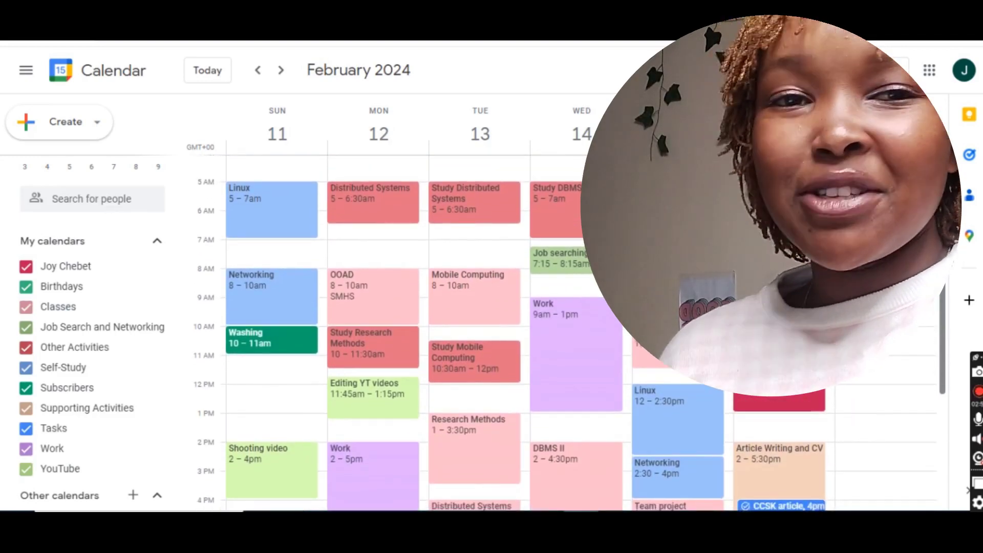
{"action": "left_click_drag", "start_coordinate": [943, 266], "coordinate": [943, 267]}
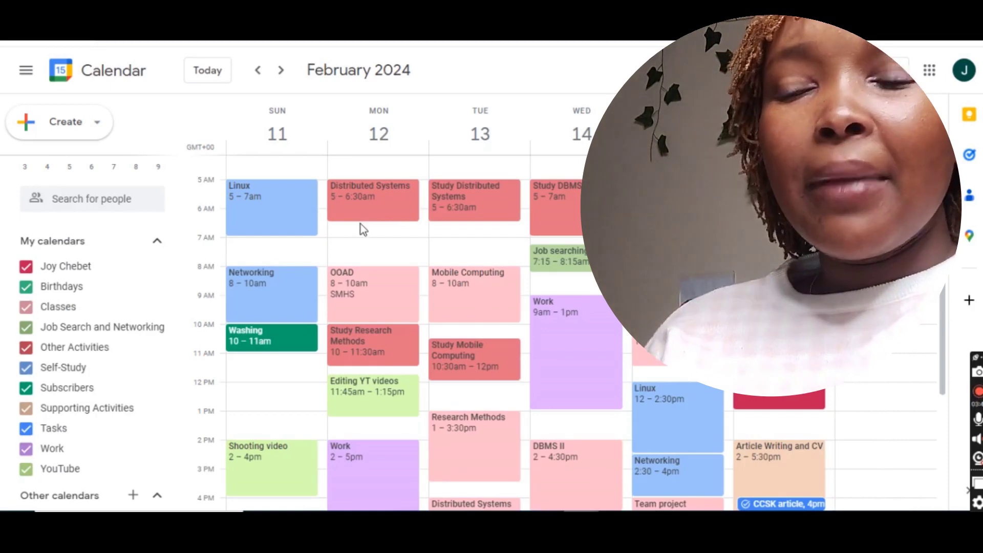
{"action": "scroll", "coordinate": [947, 316], "scroll_direction": "down", "scroll_amount": 2}
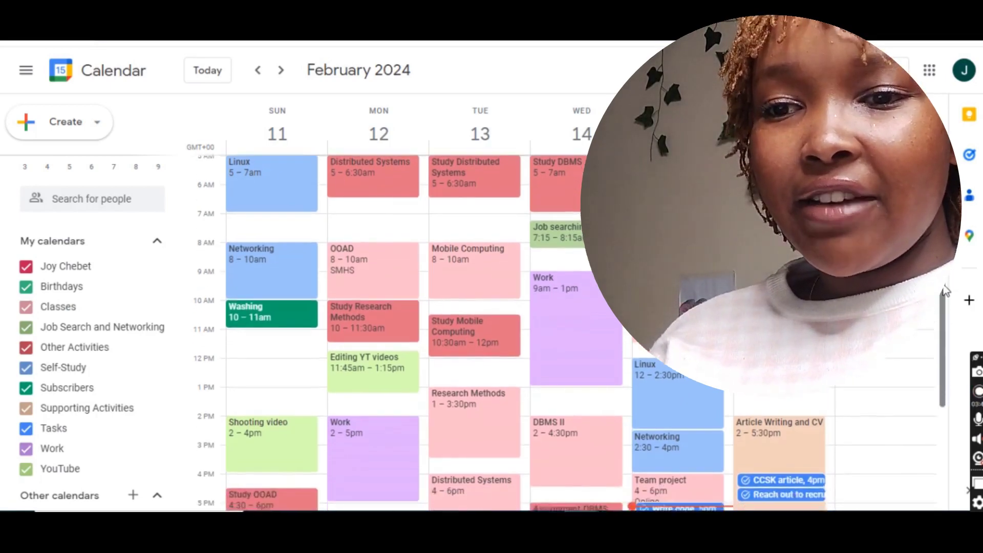
{"action": "left_click_drag", "start_coordinate": [945, 304], "coordinate": [945, 351]}
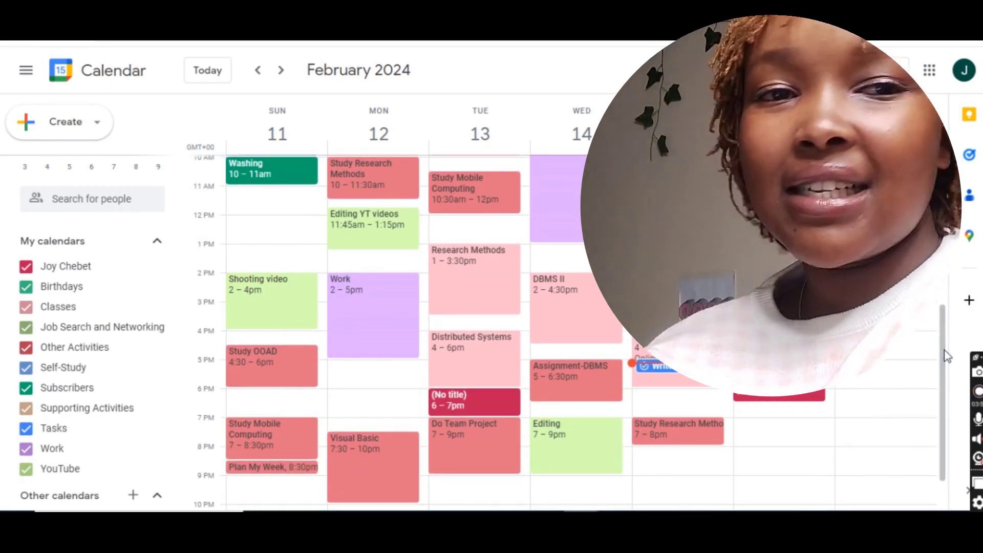
{"action": "left_click_drag", "start_coordinate": [945, 350], "coordinate": [942, 238]}
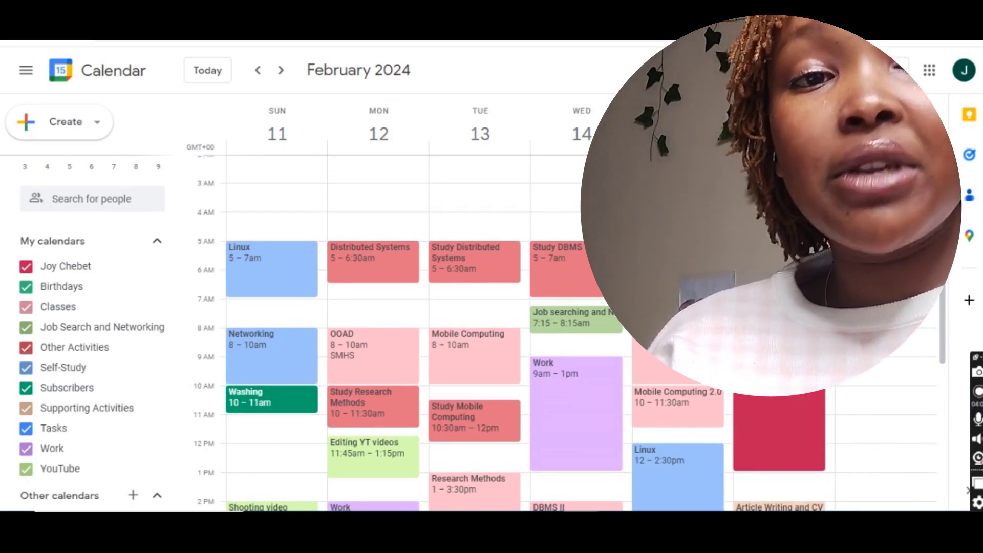
{"action": "scroll", "coordinate": [512, 333], "scroll_direction": "down", "scroll_amount": 1}
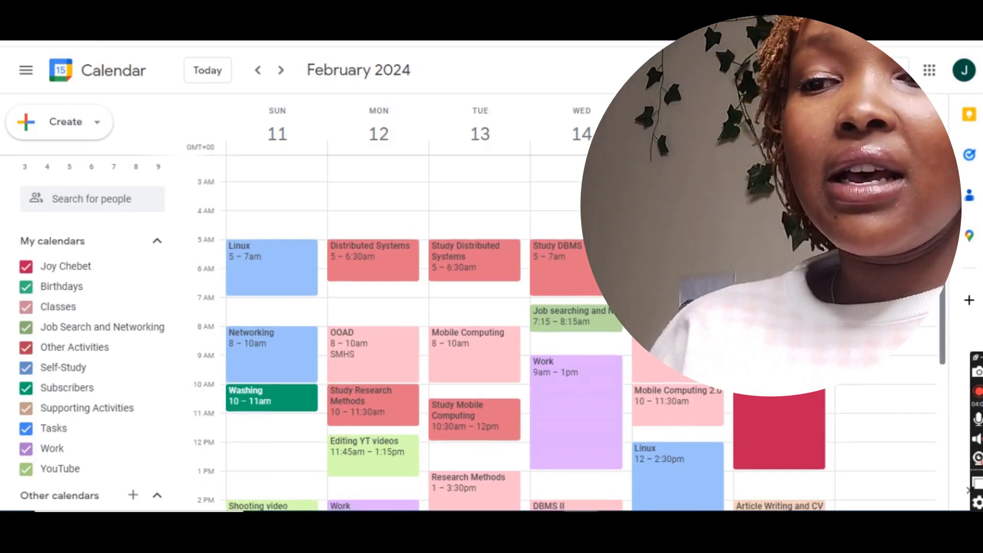
{"action": "scroll", "coordinate": [512, 333], "scroll_direction": "down", "scroll_amount": 1}
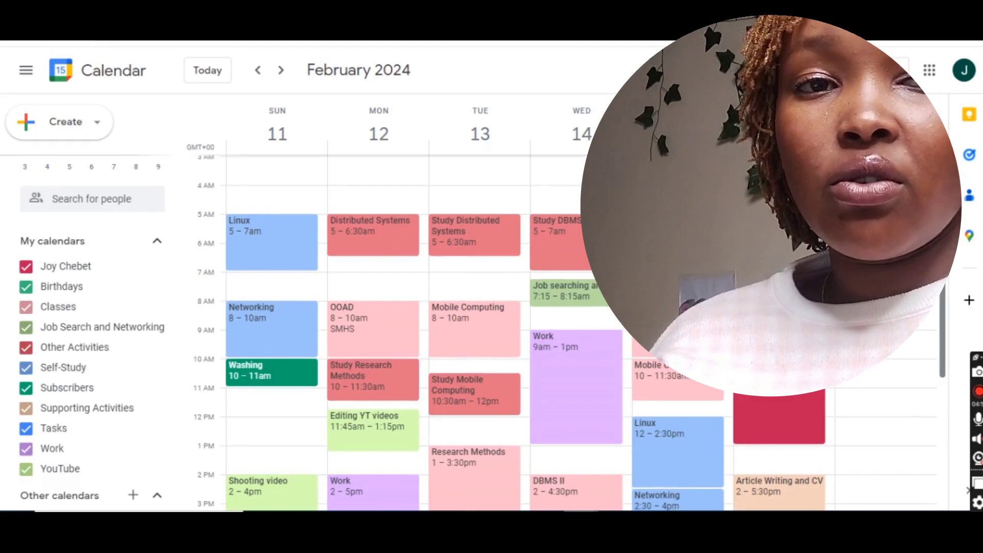
{"action": "scroll", "coordinate": [512, 333], "scroll_direction": "down", "scroll_amount": 1}
{"action": "scroll", "coordinate": [513, 333], "scroll_direction": "down", "scroll_amount": 1}
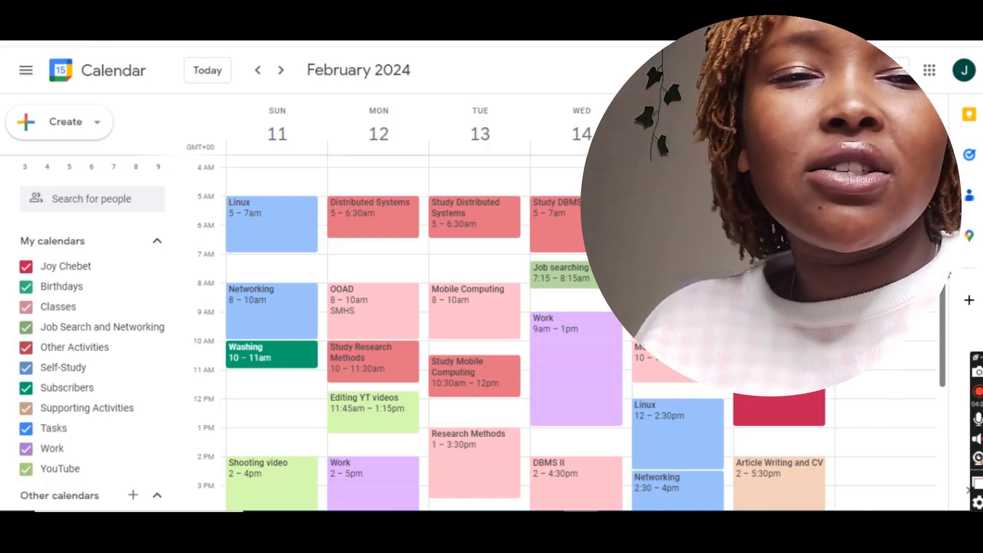
{"action": "scroll", "coordinate": [945, 292], "scroll_direction": "down", "scroll_amount": 4}
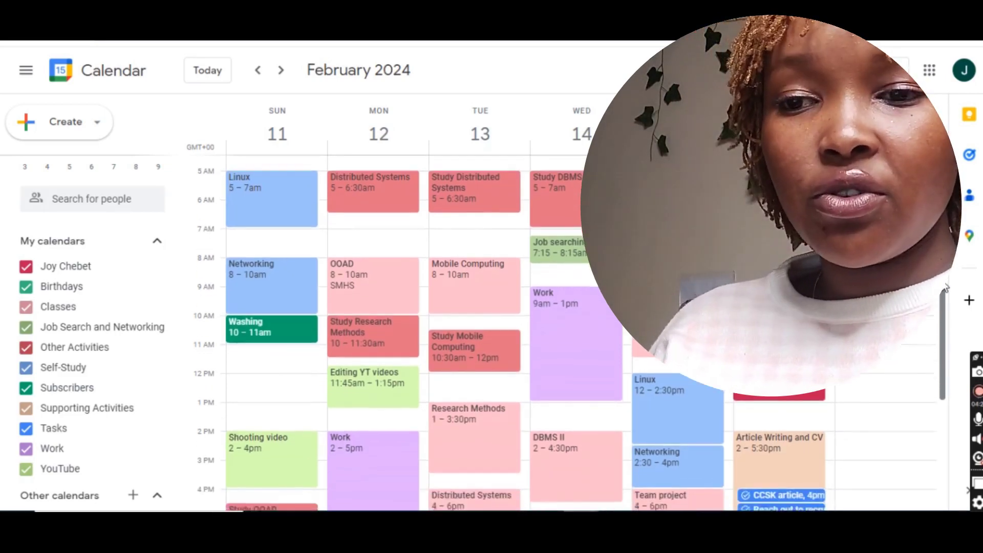
{"action": "scroll", "coordinate": [945, 291], "scroll_direction": "down", "scroll_amount": 2}
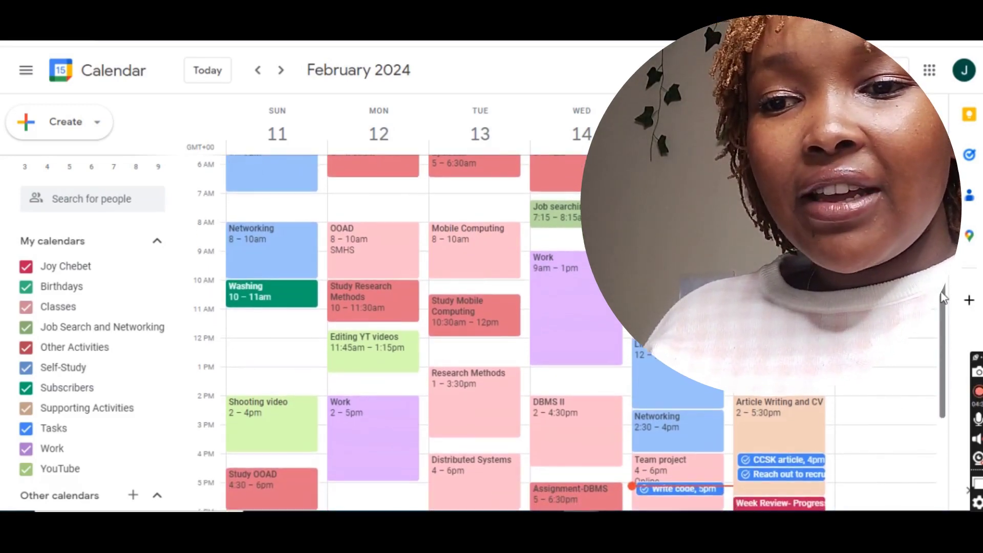
{"action": "scroll", "coordinate": [945, 290], "scroll_direction": "up", "scroll_amount": 2}
{"action": "scroll", "coordinate": [948, 282], "scroll_direction": "up", "scroll_amount": 2}
{"action": "left_click_drag", "start_coordinate": [946, 275], "coordinate": [948, 281]}
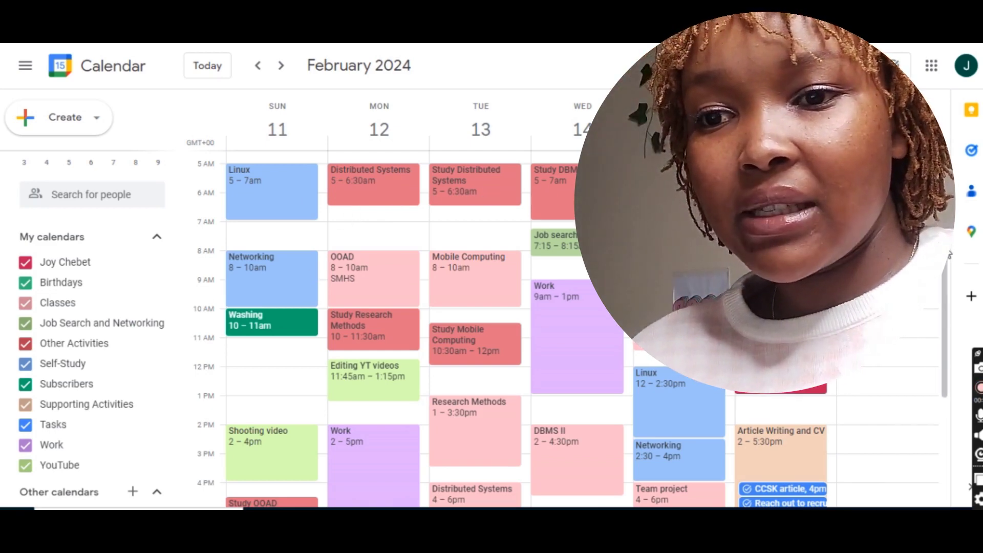
{"action": "scroll", "coordinate": [945, 276], "scroll_direction": "down", "scroll_amount": 3}
{"action": "left_click_drag", "start_coordinate": [943, 281], "coordinate": [942, 287]}
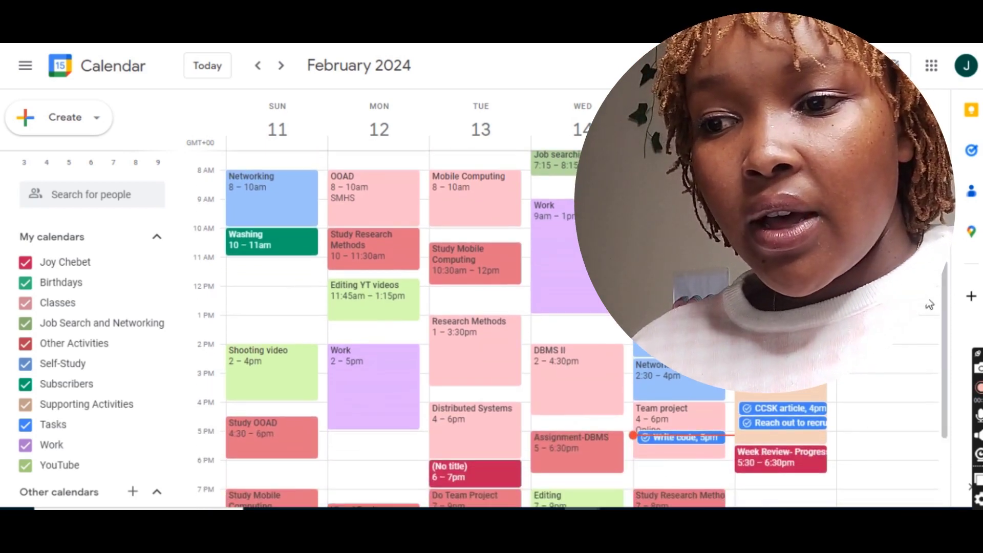
{"action": "left_click_drag", "start_coordinate": [946, 297], "coordinate": [947, 327]}
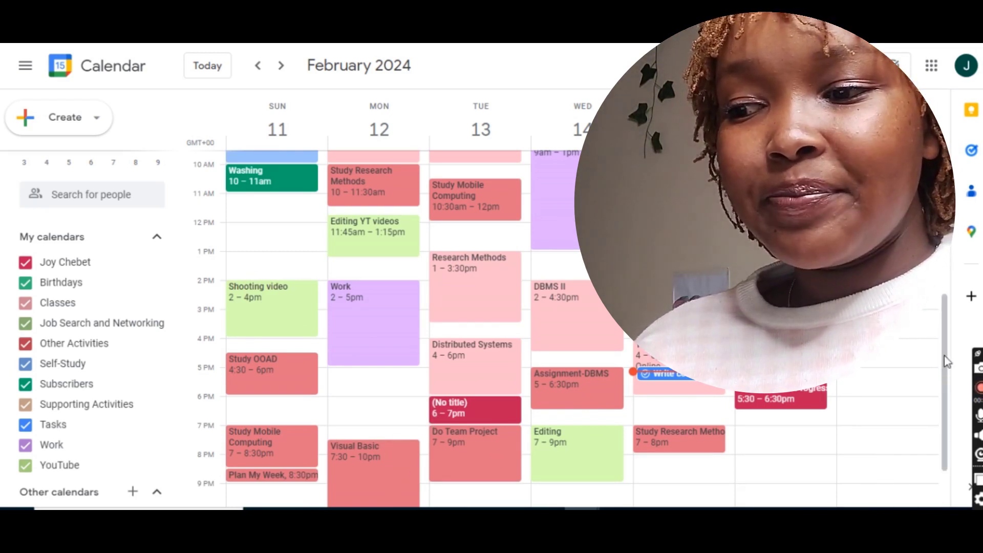
{"action": "scroll", "coordinate": [947, 374], "scroll_direction": "down", "scroll_amount": 2}
{"action": "scroll", "coordinate": [950, 383], "scroll_direction": "up", "scroll_amount": 1}
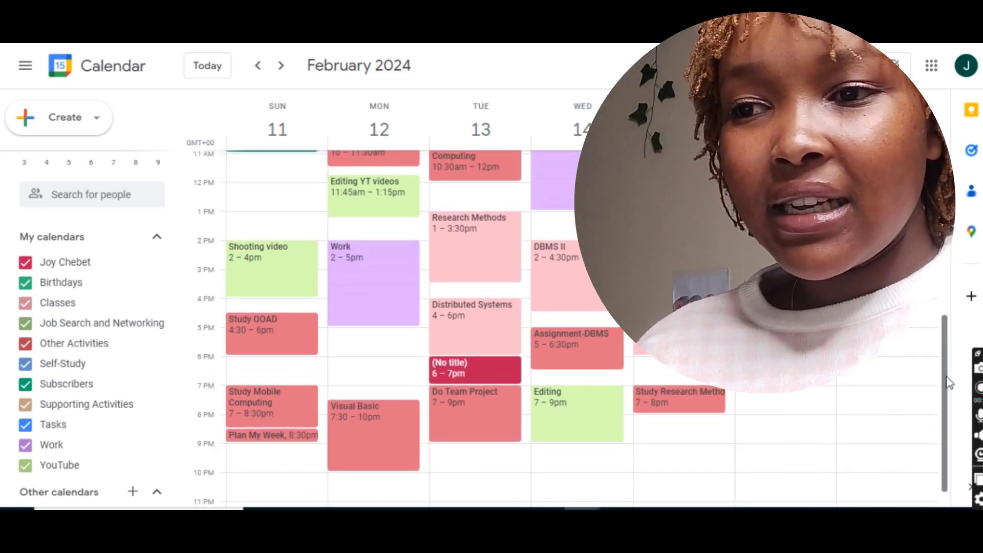
{"action": "left_click_drag", "start_coordinate": [949, 383], "coordinate": [948, 304]}
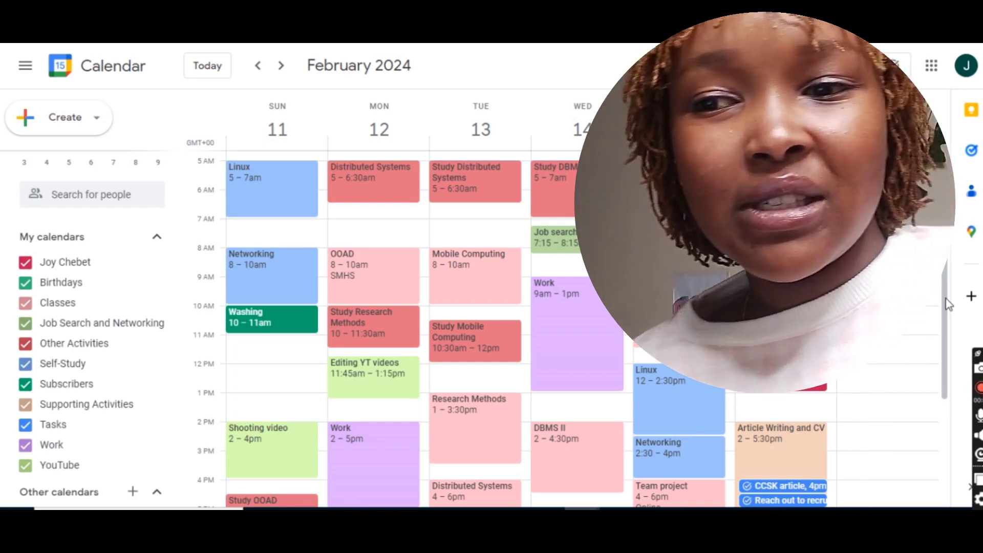
{"action": "left_click_drag", "start_coordinate": [947, 301], "coordinate": [946, 309]}
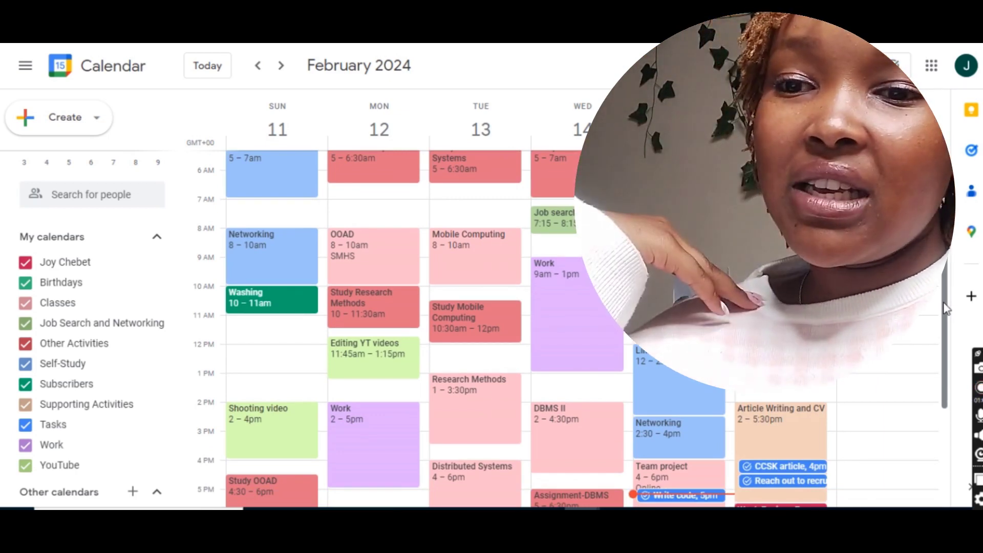
{"action": "left_click_drag", "start_coordinate": [947, 309], "coordinate": [947, 311]}
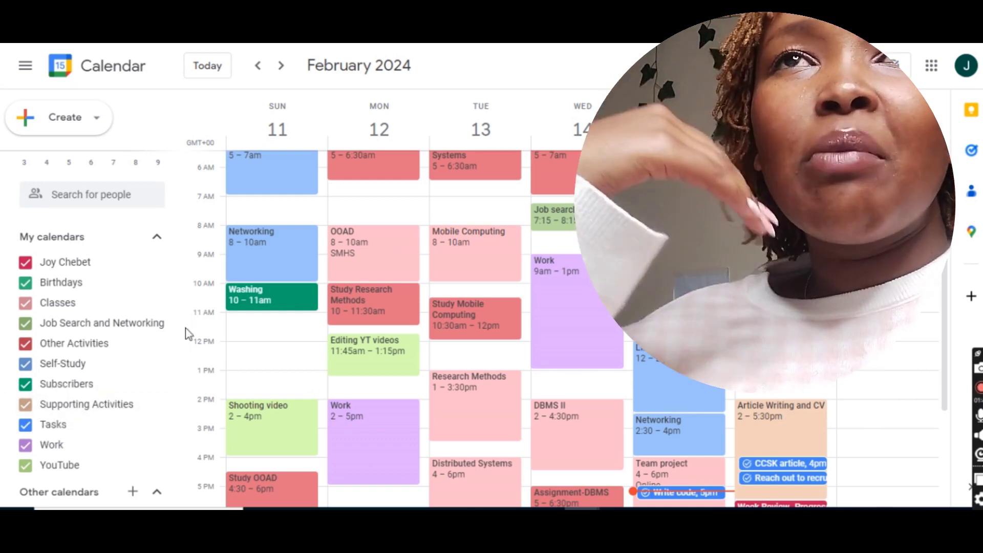
{"action": "scroll", "coordinate": [182, 341], "scroll_direction": "down", "scroll_amount": 2}
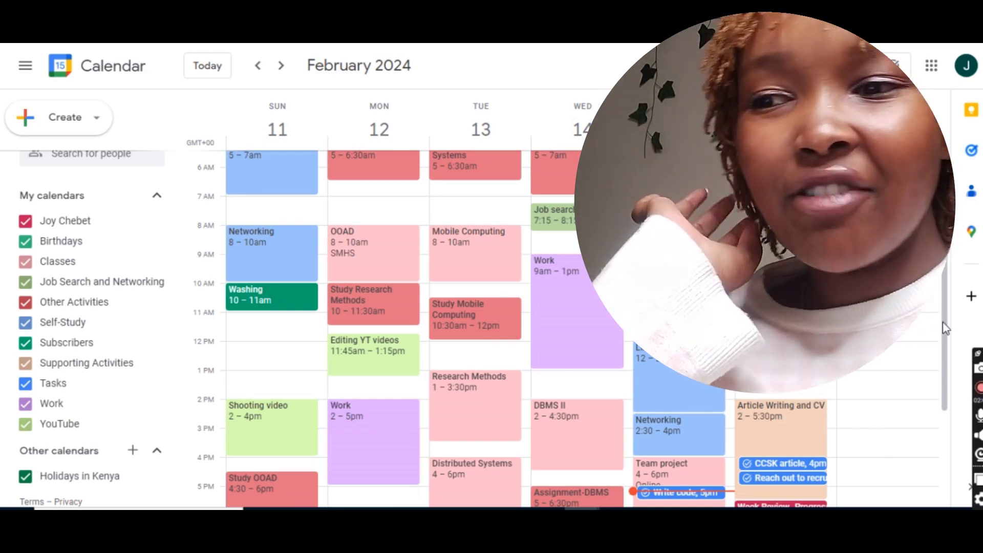
{"action": "scroll", "coordinate": [947, 282], "scroll_direction": "up", "scroll_amount": 3}
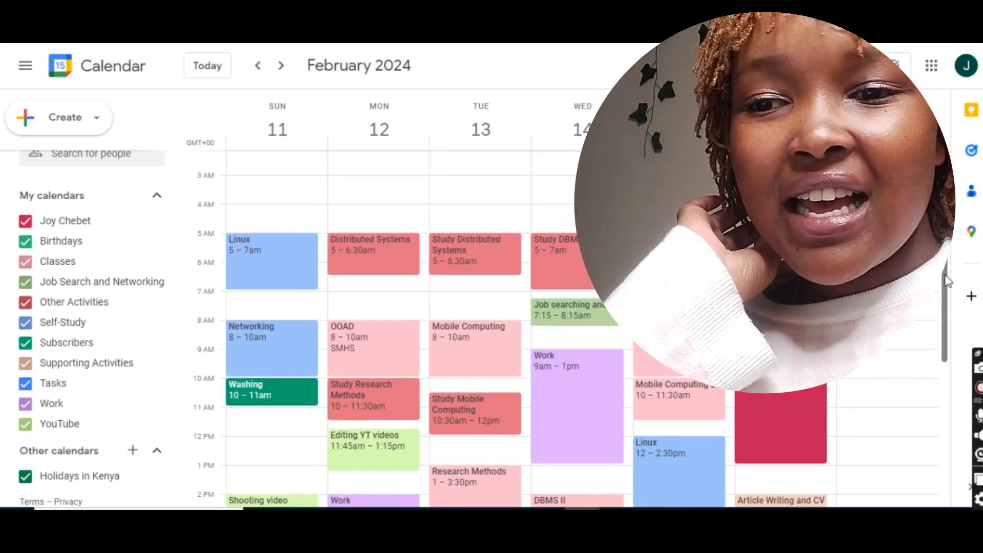
{"action": "left_click_drag", "start_coordinate": [946, 276], "coordinate": [948, 302]}
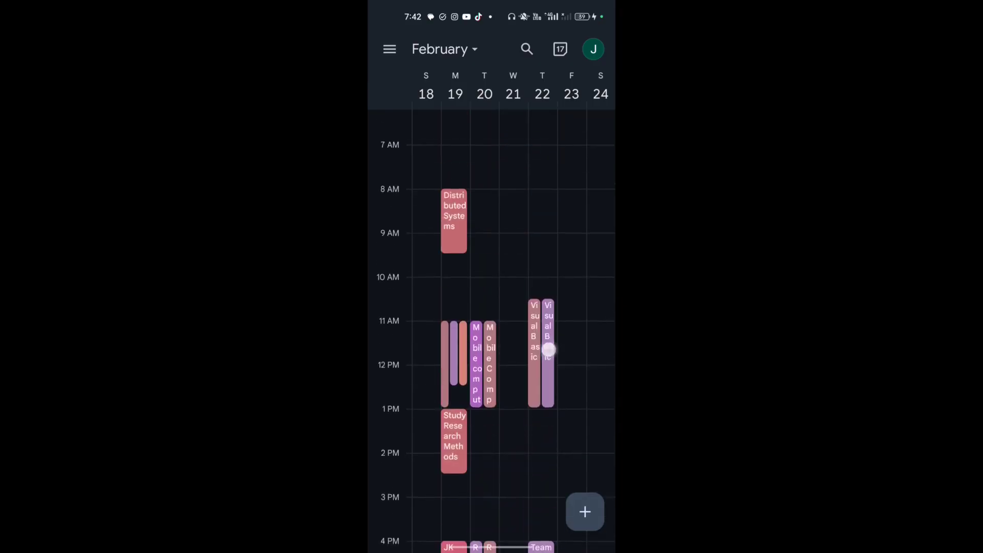
In the phone's calendar app, create an event titled "Jkkk" on Monday, February 19, 2024 from 6:00 to 7:00 PM and save it
{"action": "scroll", "coordinate": [548, 350], "scroll_direction": "up", "scroll_amount": 5}
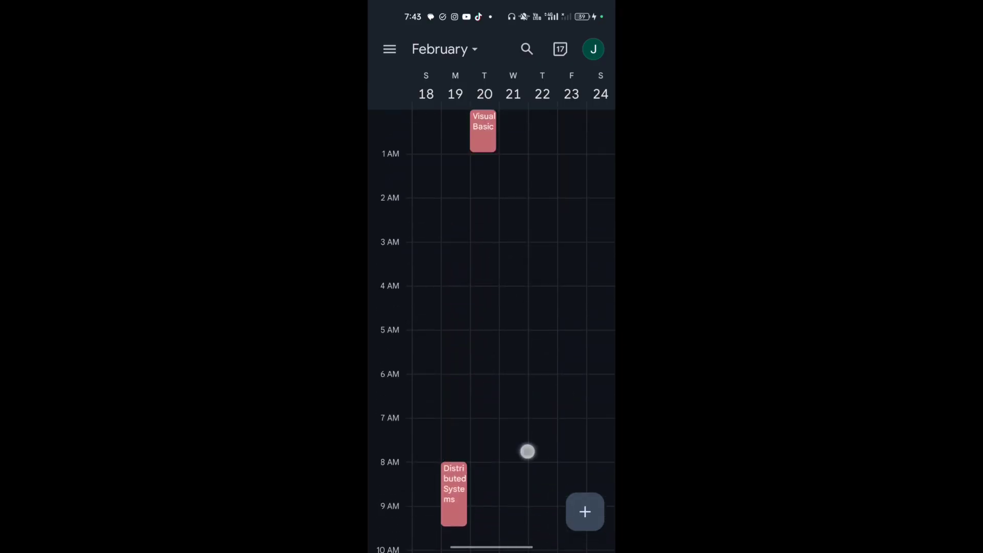
{"action": "scroll", "coordinate": [527, 451], "scroll_direction": "down", "scroll_amount": 10}
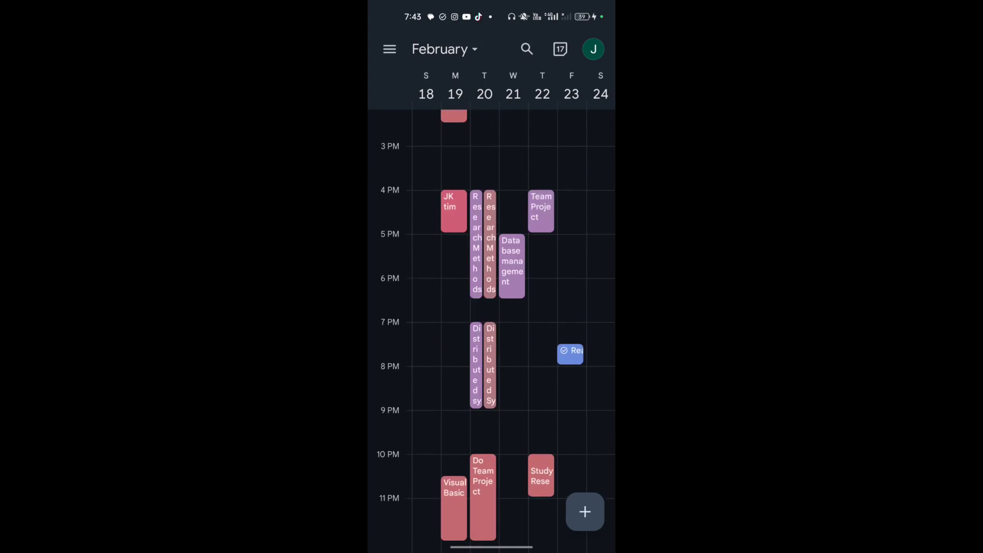
{"action": "left_click", "coordinate": [454, 300]}
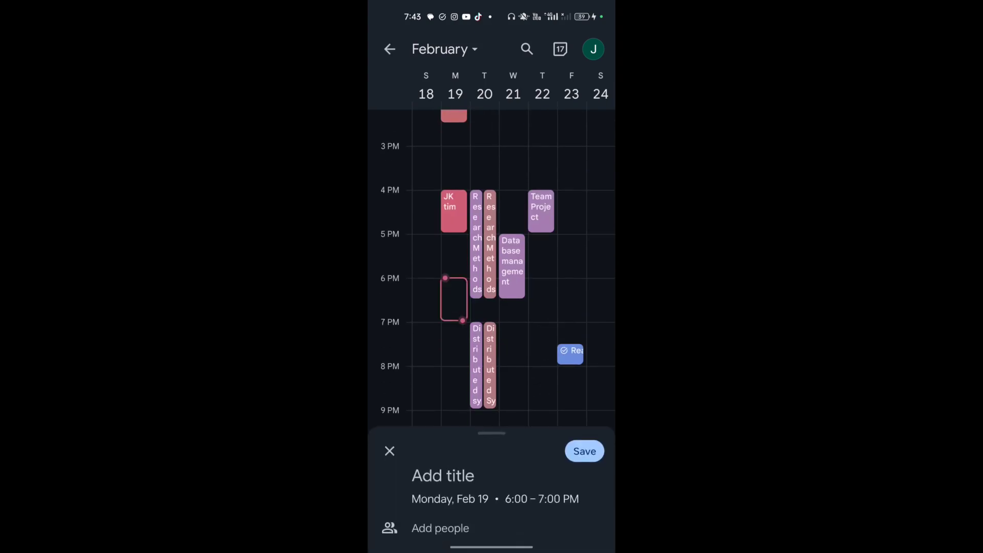
{"action": "left_click", "coordinate": [476, 472]}
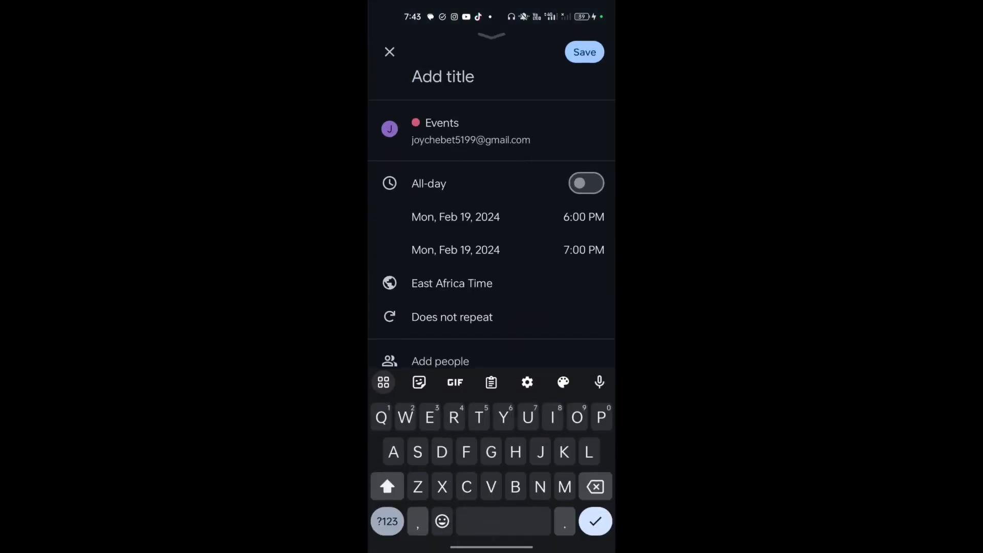
{"action": "type", "text": "Jkkk"}
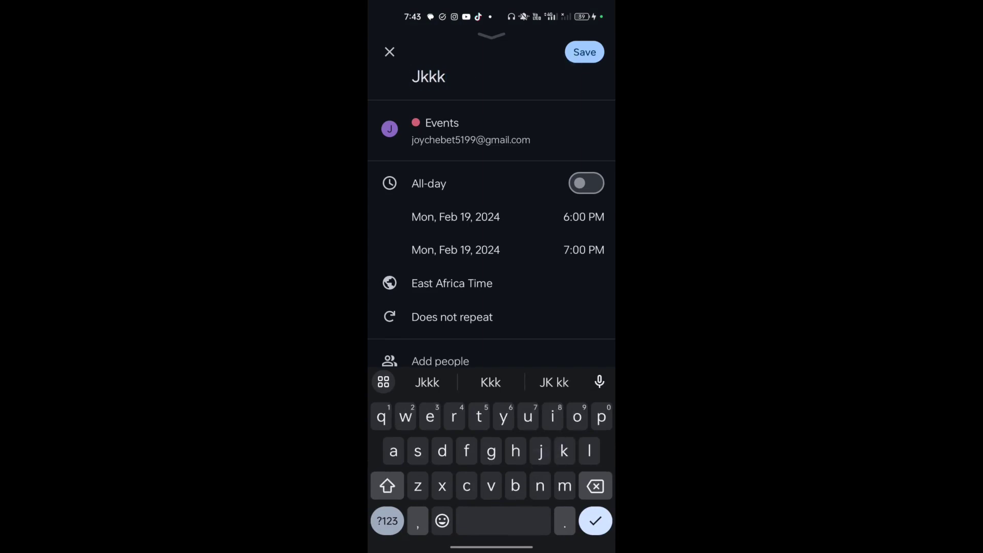
{"action": "left_click", "coordinate": [572, 59]}
{"action": "left_click", "coordinate": [581, 49]}
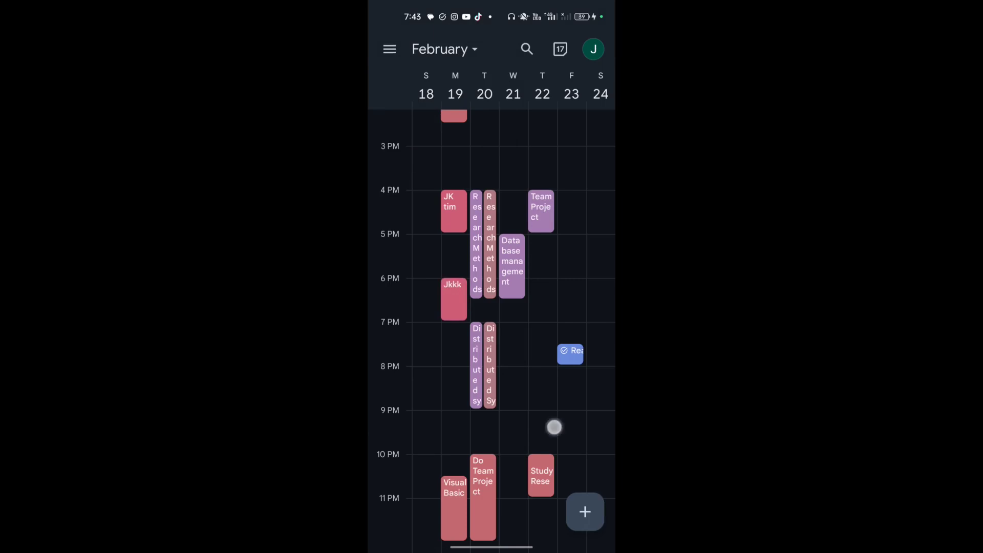
Check the details of the Jkkk event, close them and look through Monday's surrounding schedule in the week of February 18
{"action": "scroll", "coordinate": [568, 336], "scroll_direction": "up", "scroll_amount": 2}
{"action": "left_click", "coordinate": [454, 366]}
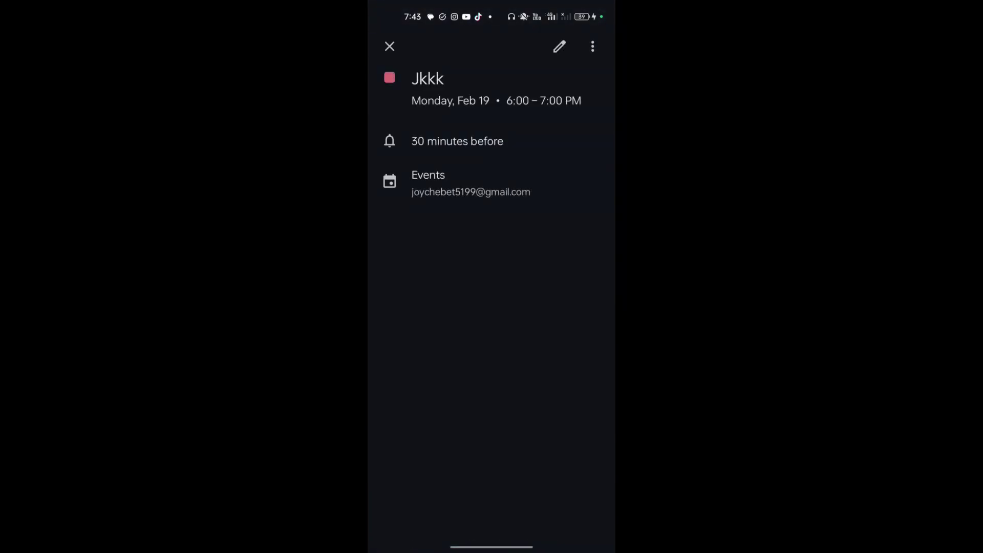
{"action": "left_click", "coordinate": [390, 46]}
{"action": "scroll", "coordinate": [560, 408], "scroll_direction": "up", "scroll_amount": 5}
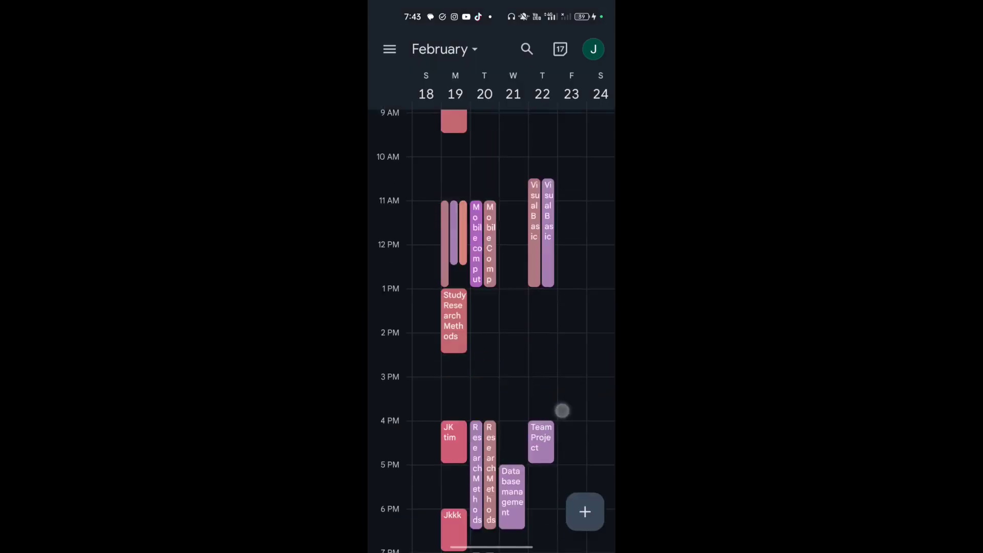
{"action": "scroll", "coordinate": [560, 332], "scroll_direction": "down", "scroll_amount": 5}
{"action": "scroll", "coordinate": [530, 405], "scroll_direction": "down", "scroll_amount": 2}
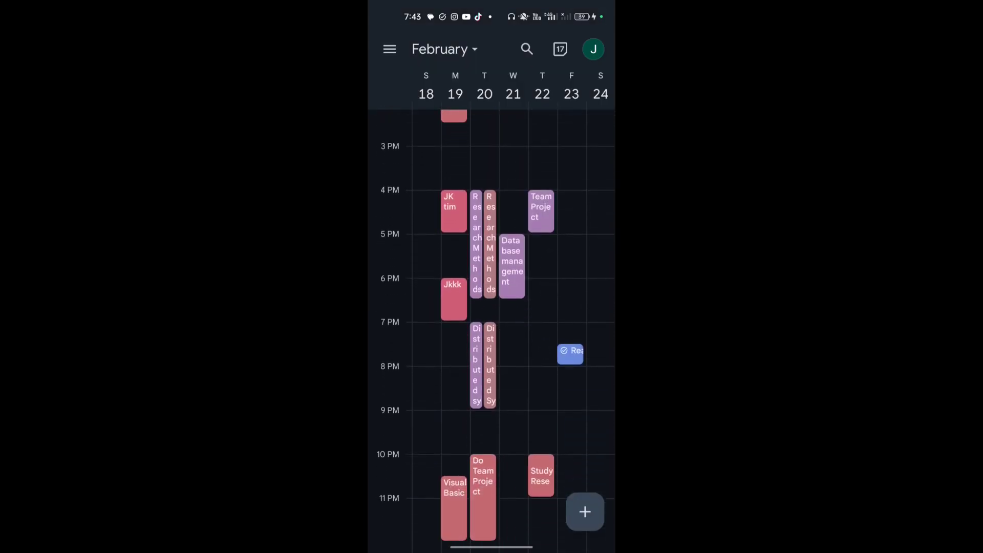
Return to the phone's home screen and examine the February month widget with its scheduled events
{"action": "left_click_drag", "start_coordinate": [607, 305], "coordinate": [511, 376]}
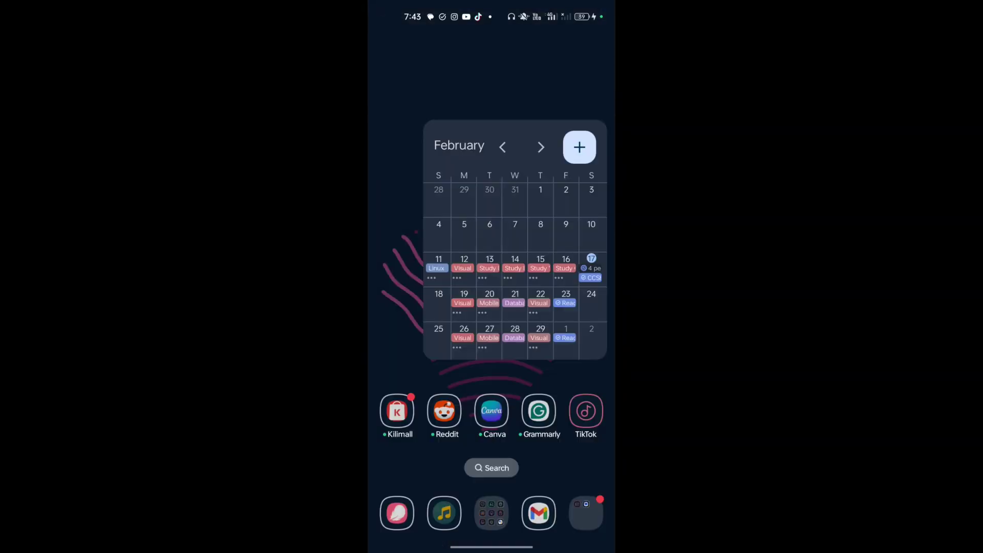
{"action": "left_click_drag", "start_coordinate": [439, 347], "coordinate": [409, 354]}
{"action": "left_click_drag", "start_coordinate": [510, 368], "coordinate": [433, 373]}
{"action": "left_click_drag", "start_coordinate": [523, 347], "coordinate": [584, 349]}
{"action": "left_click_drag", "start_coordinate": [517, 365], "coordinate": [512, 385]}
{"action": "left_click_drag", "start_coordinate": [581, 373], "coordinate": [516, 376]}
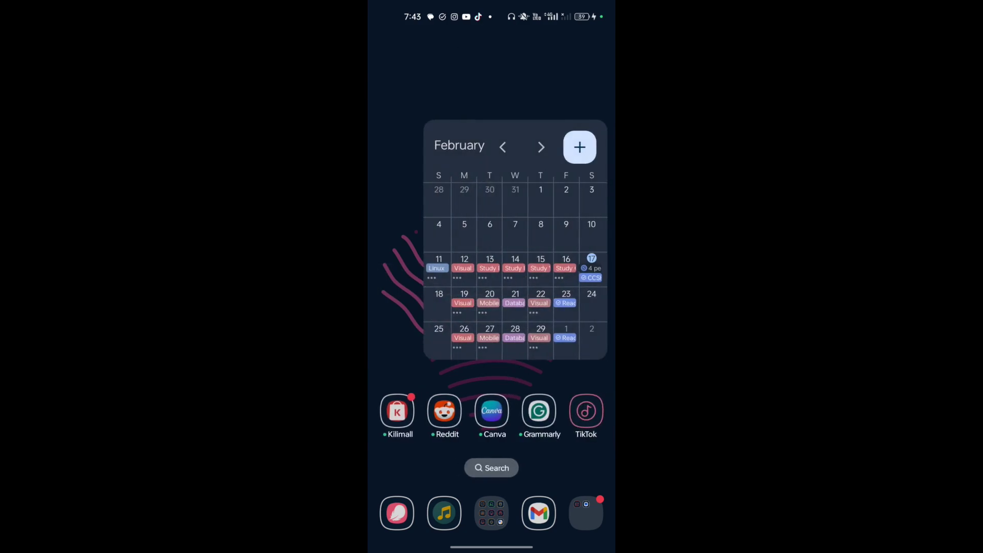
Expand the grouped Calendar reminders among the phone's notifications to read the individual tasks, and return to the home screen
{"action": "left_click_drag", "start_coordinate": [459, 9], "coordinate": [450, 328]}
{"action": "left_click_drag", "start_coordinate": [423, 439], "coordinate": [390, 124]}
{"action": "left_click_drag", "start_coordinate": [533, 279], "coordinate": [533, 379]}
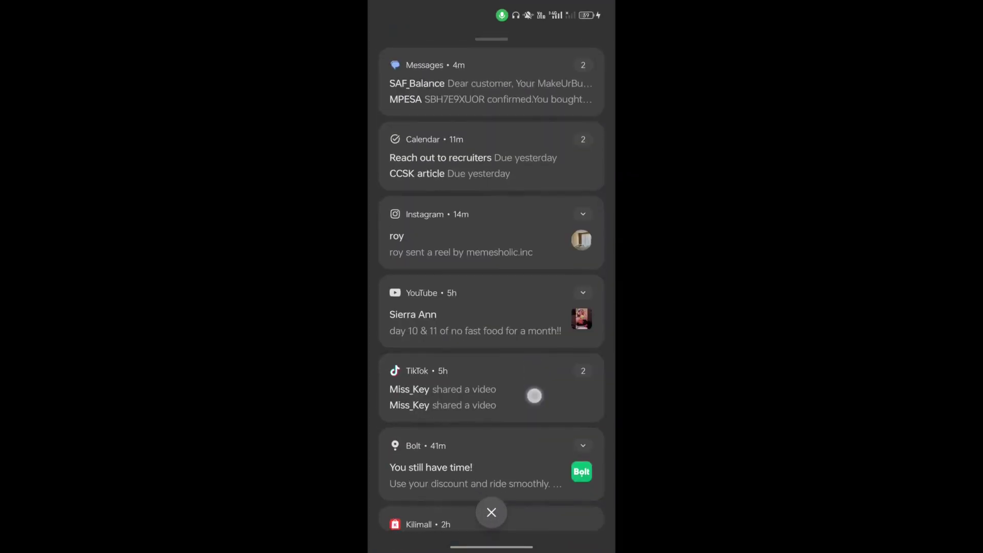
{"action": "left_click", "coordinate": [590, 136]}
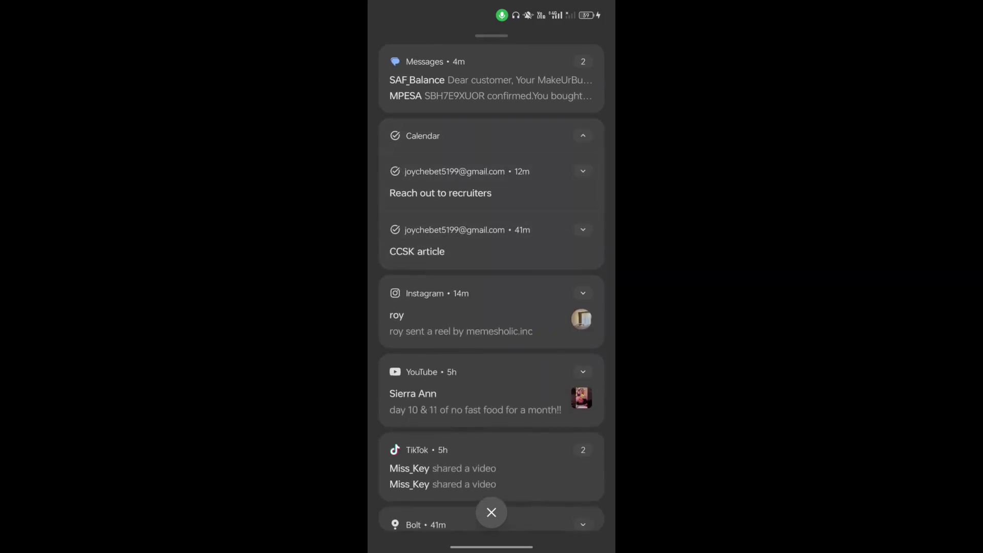
{"action": "left_click_drag", "start_coordinate": [566, 542], "coordinate": [562, 317]}
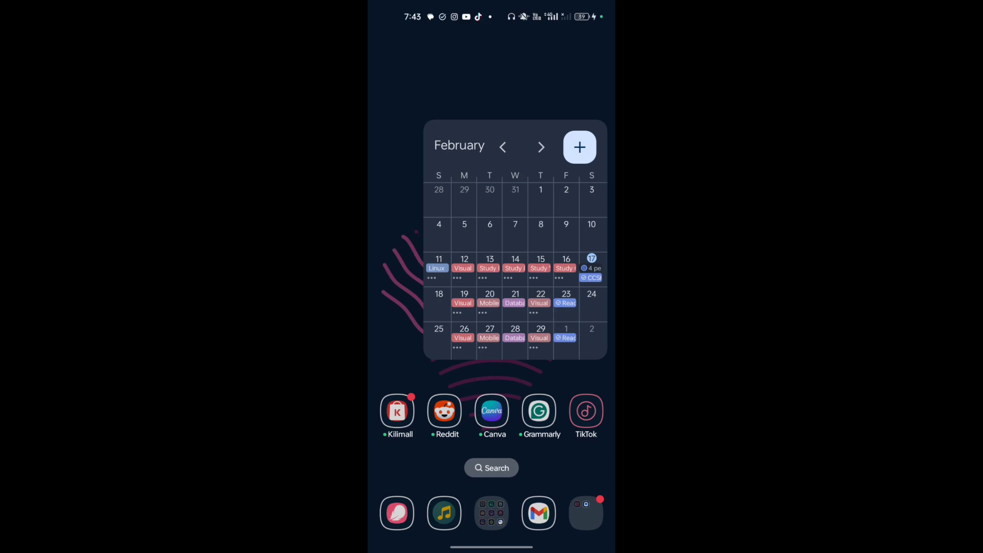